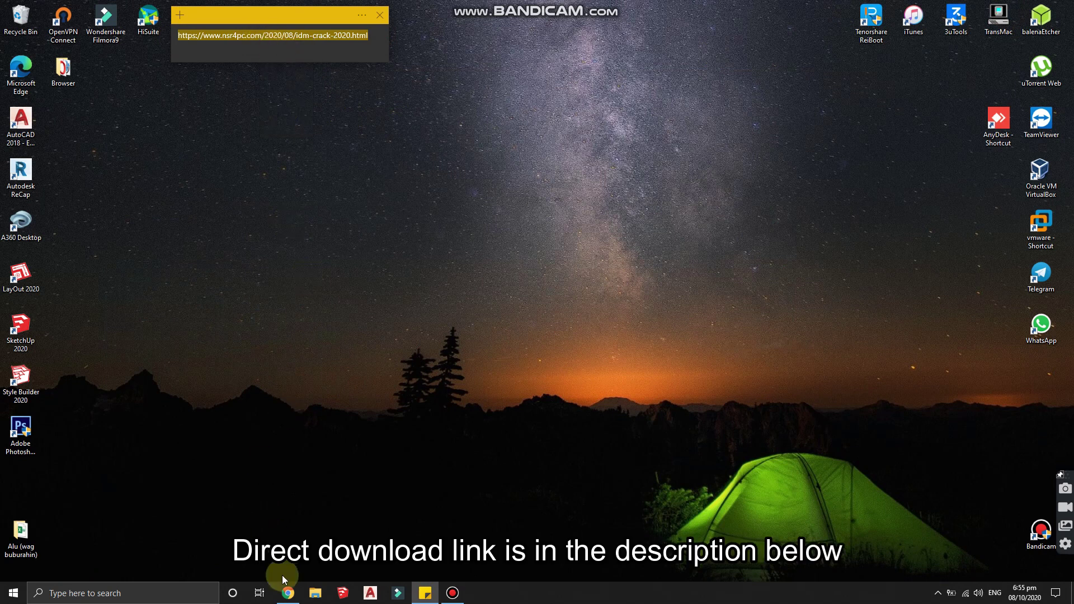
{"action": "left_click", "coordinate": [286, 591]}
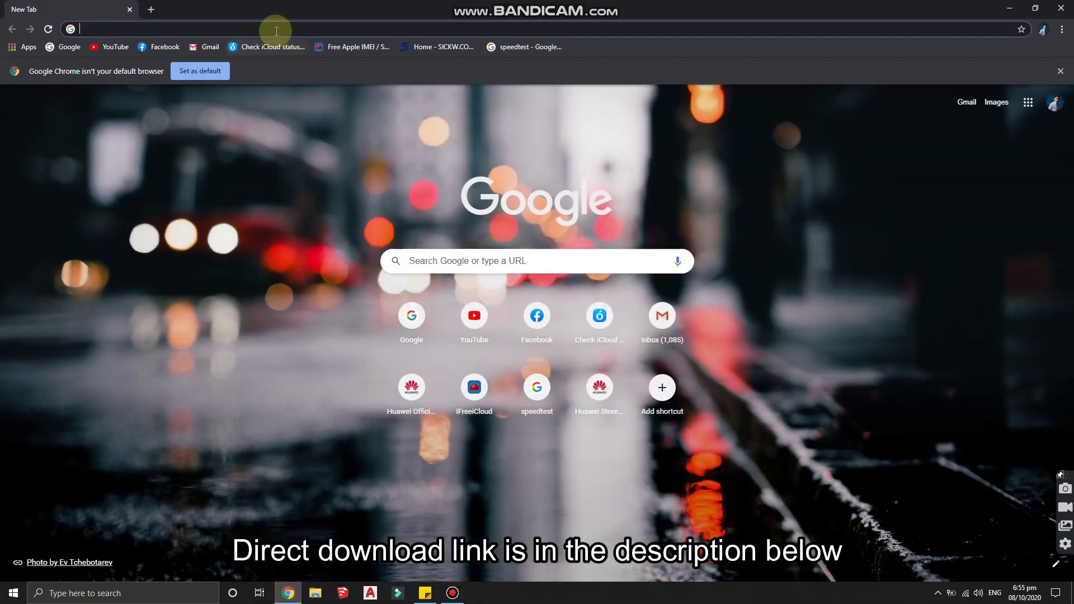
{"action": "right_click", "coordinate": [276, 31]}
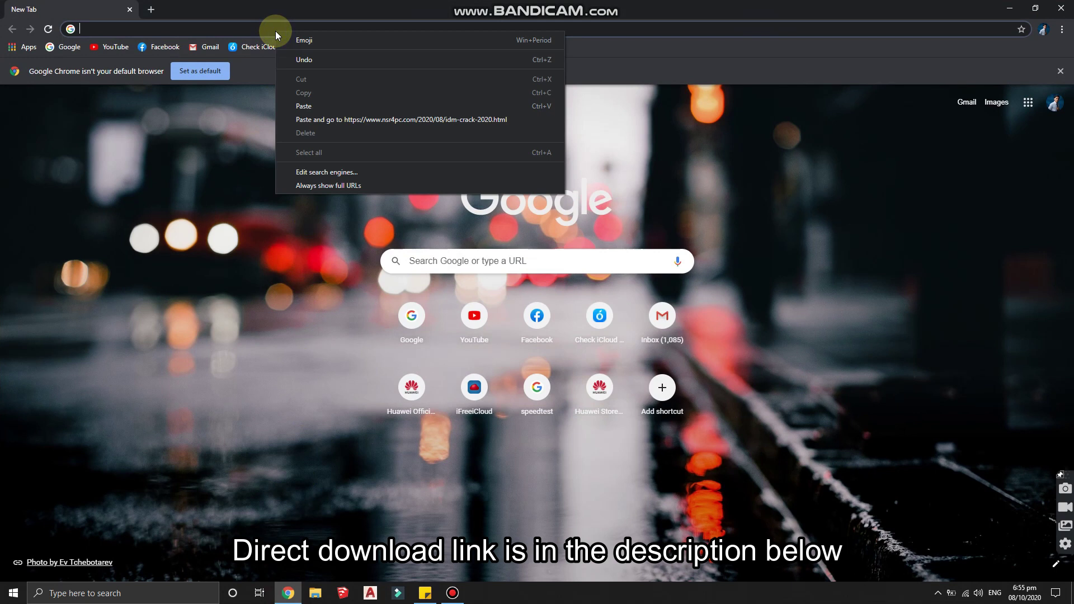
{"action": "left_click", "coordinate": [303, 104]}
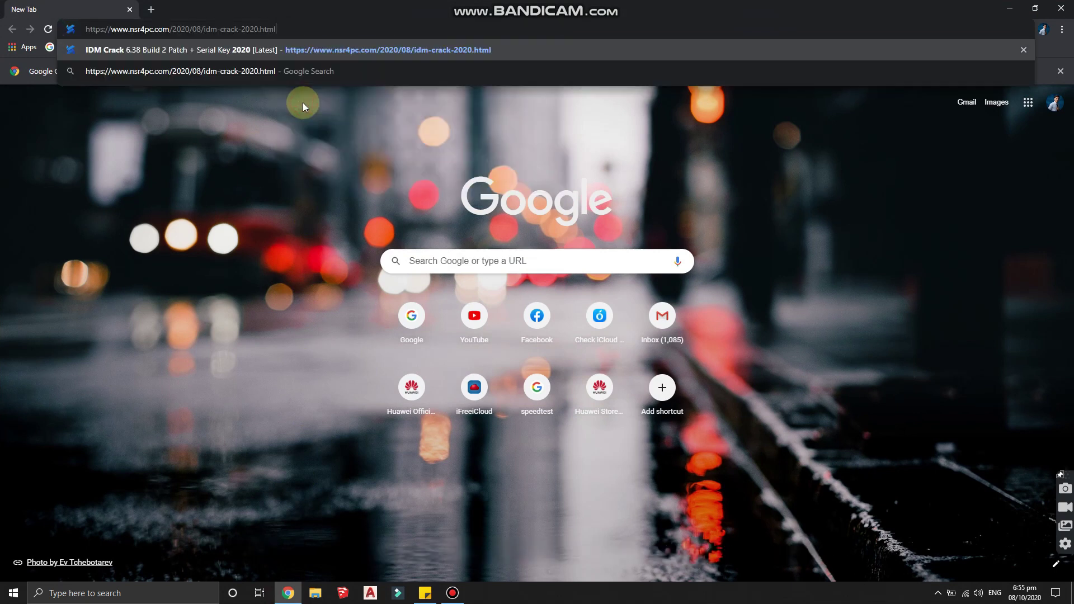
{"action": "key", "text": "Return"}
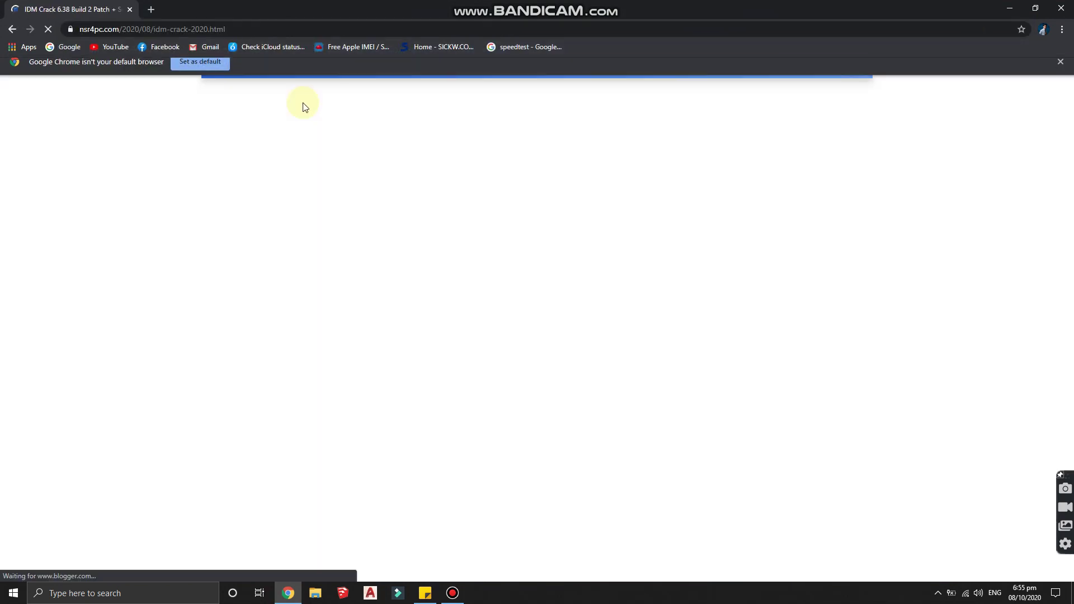
- Follow the Download Now link for IDM 6.38 Build 2 under the Download Link heading of the article
{"action": "scroll", "coordinate": [571, 305], "scroll_direction": "down", "scroll_amount": 3}
{"action": "scroll", "coordinate": [585, 303], "scroll_direction": "down", "scroll_amount": 8}
{"action": "scroll", "coordinate": [585, 303], "scroll_direction": "down", "scroll_amount": 8}
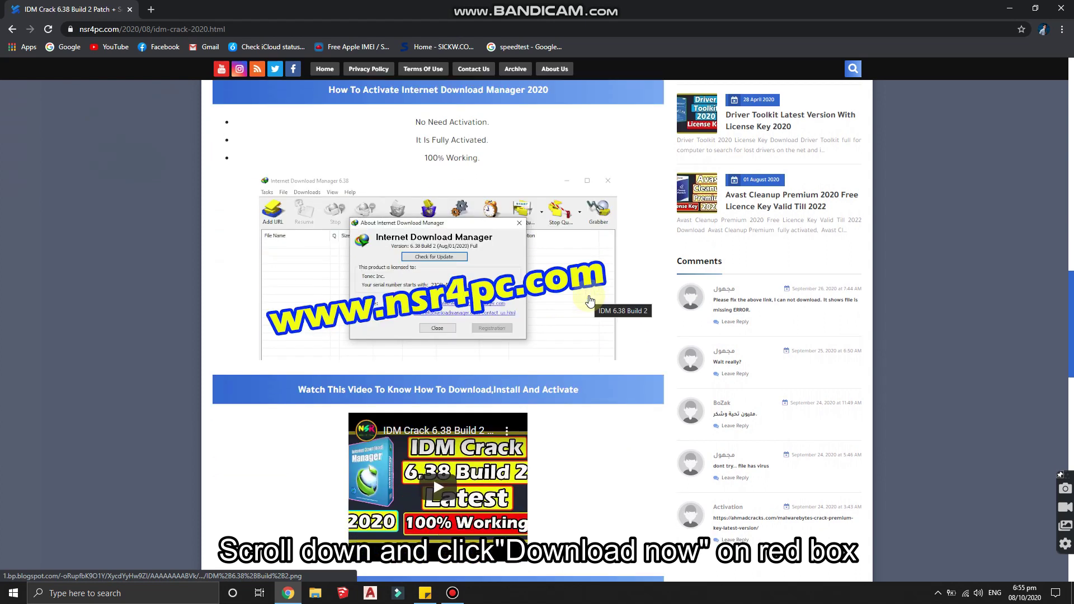
{"action": "scroll", "coordinate": [589, 300], "scroll_direction": "down", "scroll_amount": 5}
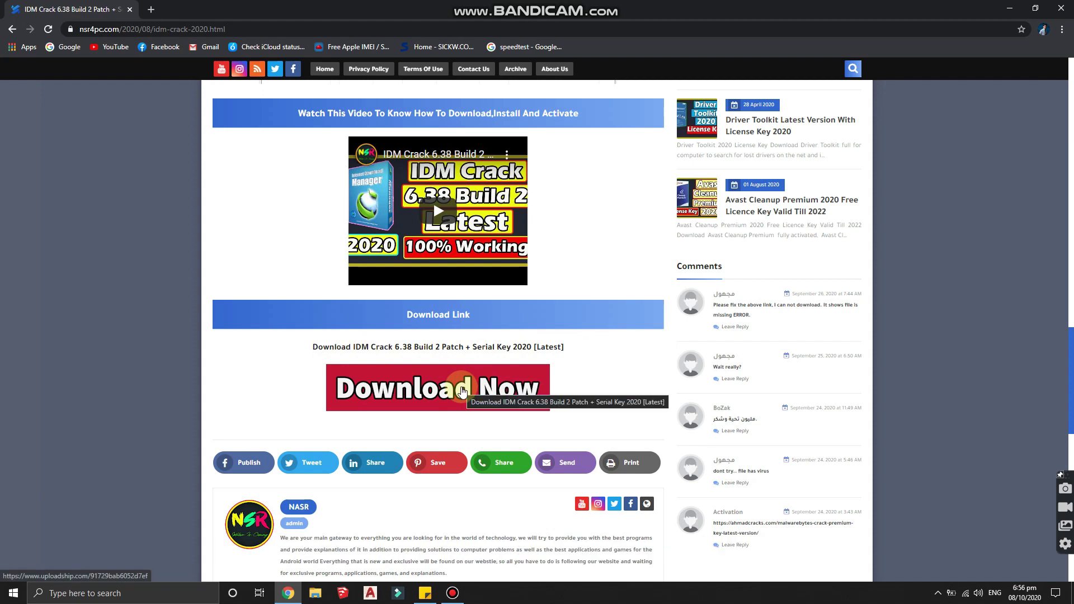
{"action": "left_click", "coordinate": [463, 393]}
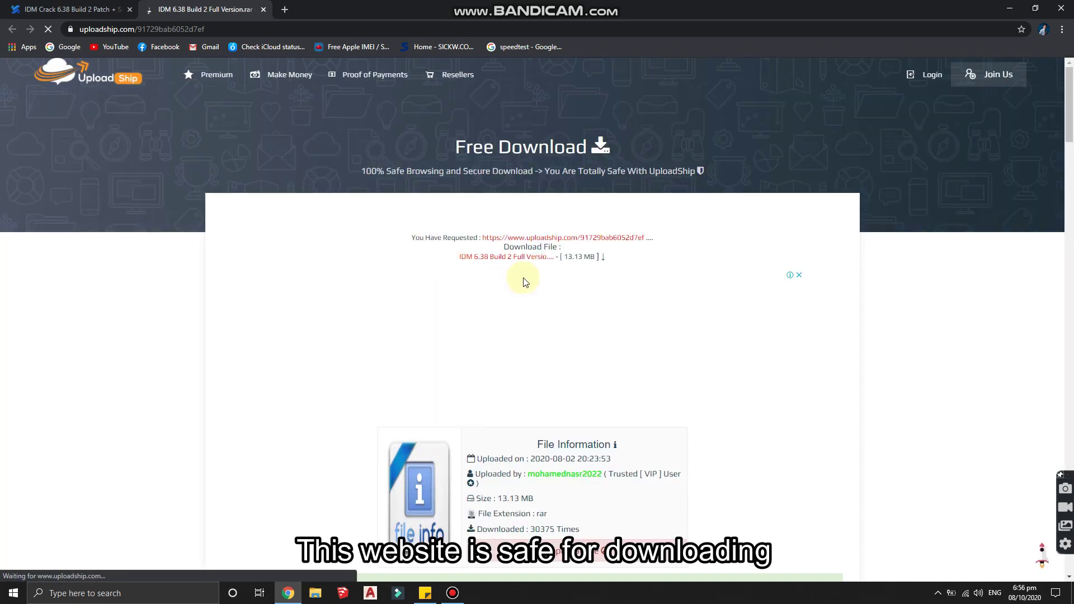
- Complete the "I'm not a robot" check on the UploadShip page and create the free download link once the countdown ends
{"action": "scroll", "coordinate": [524, 281], "scroll_direction": "down", "scroll_amount": 10}
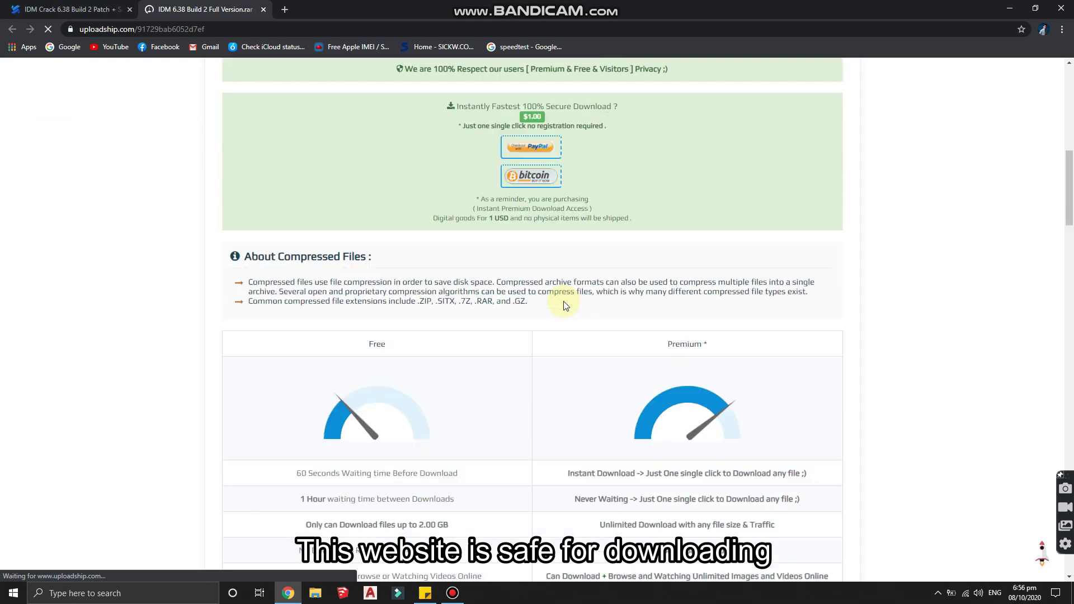
{"action": "scroll", "coordinate": [564, 305], "scroll_direction": "down", "scroll_amount": 10}
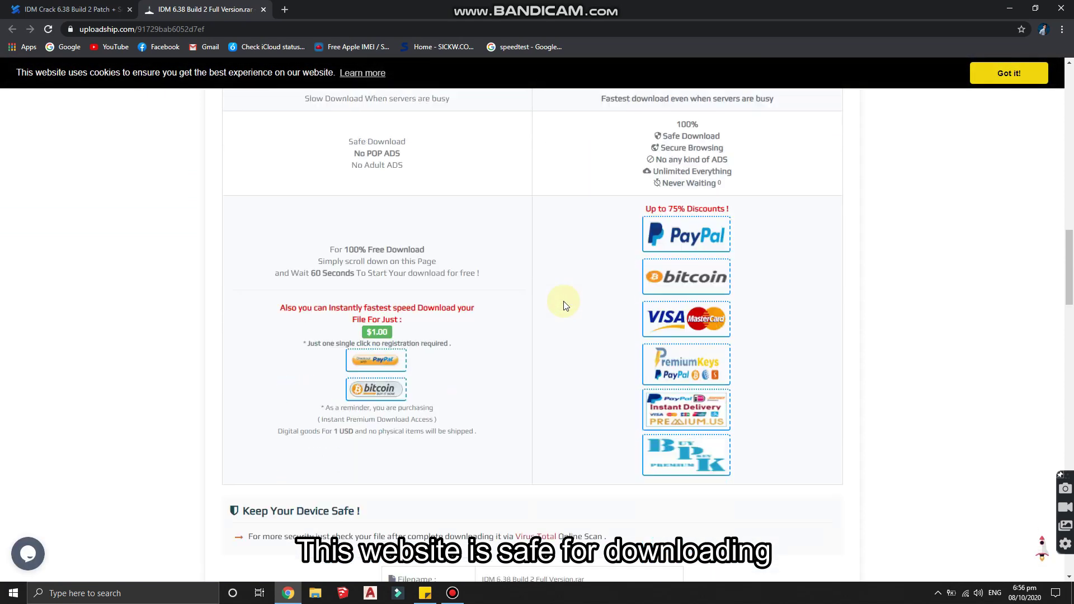
{"action": "scroll", "coordinate": [564, 305], "scroll_direction": "down", "scroll_amount": 8}
{"action": "scroll", "coordinate": [578, 348], "scroll_direction": "down", "scroll_amount": 1}
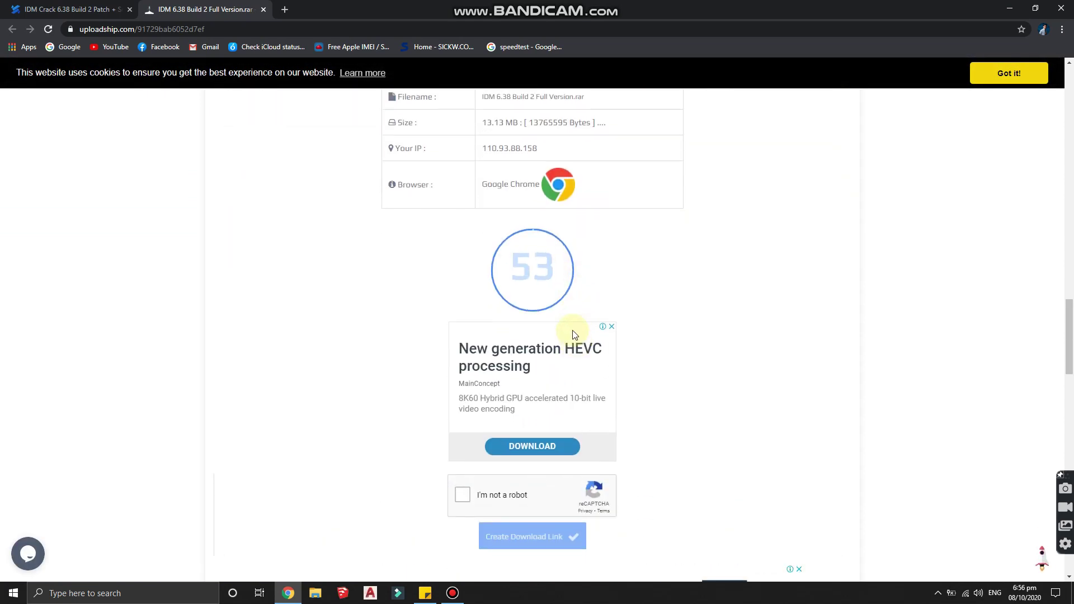
{"action": "left_click", "coordinate": [462, 495]}
{"action": "scroll", "coordinate": [609, 459], "scroll_direction": "down", "scroll_amount": 1}
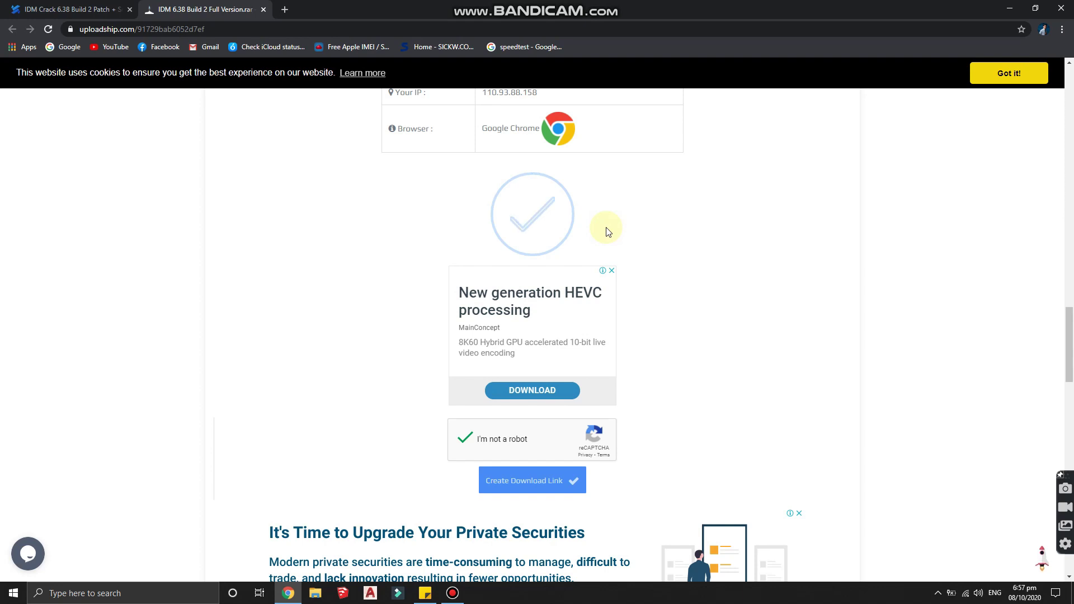
{"action": "left_click", "coordinate": [564, 485]}
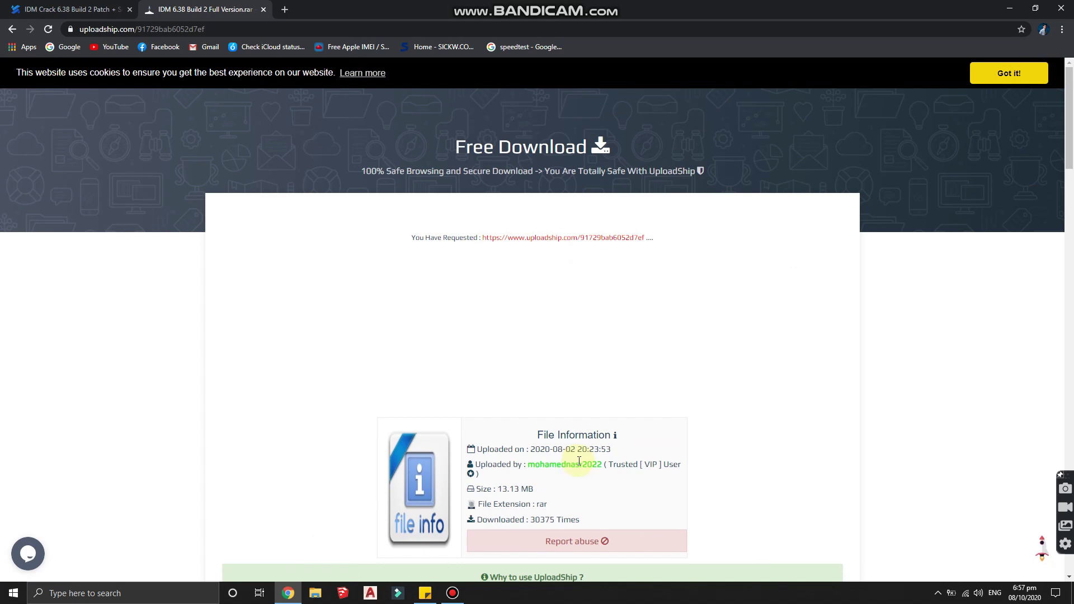
- Download the IDM 6.38 Build 2 Full Version archive from the generated UploadShip link
{"action": "scroll", "coordinate": [579, 461], "scroll_direction": "down", "scroll_amount": 8}
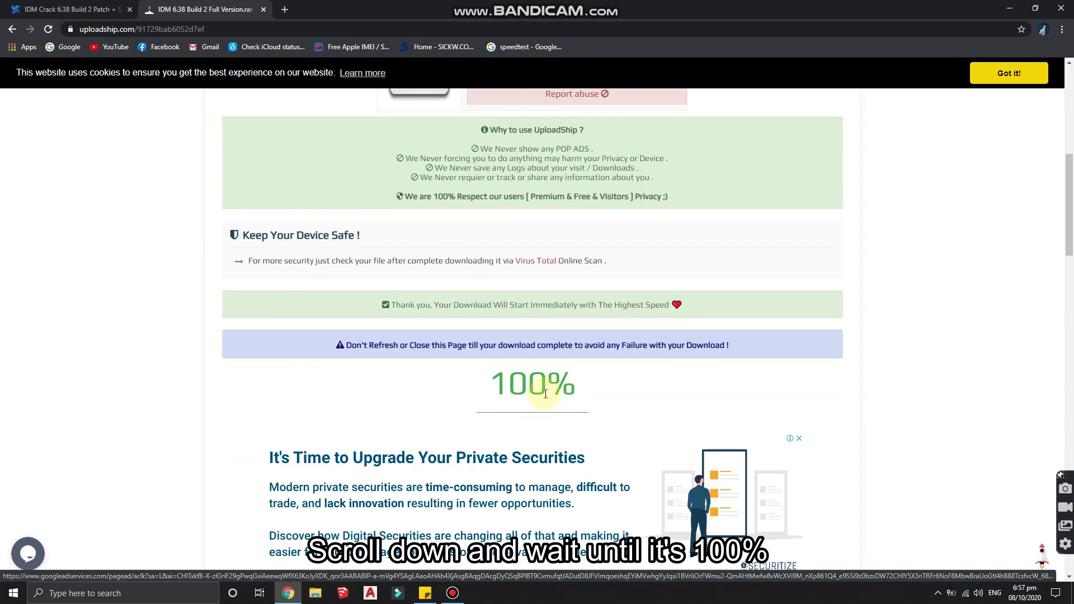
{"action": "scroll", "coordinate": [546, 394], "scroll_direction": "down", "scroll_amount": 3}
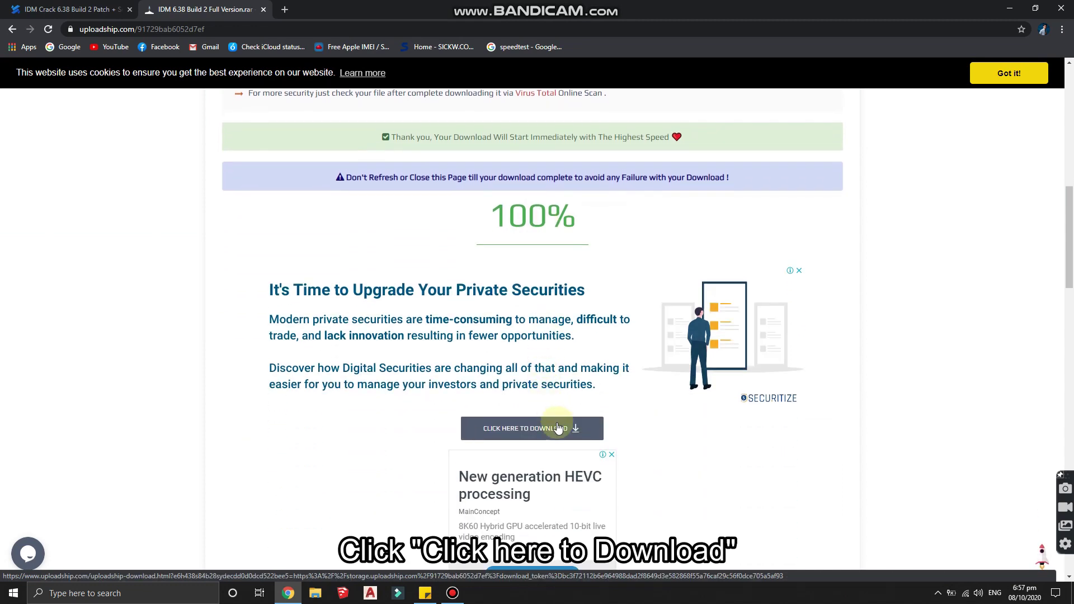
{"action": "left_click", "coordinate": [556, 427]}
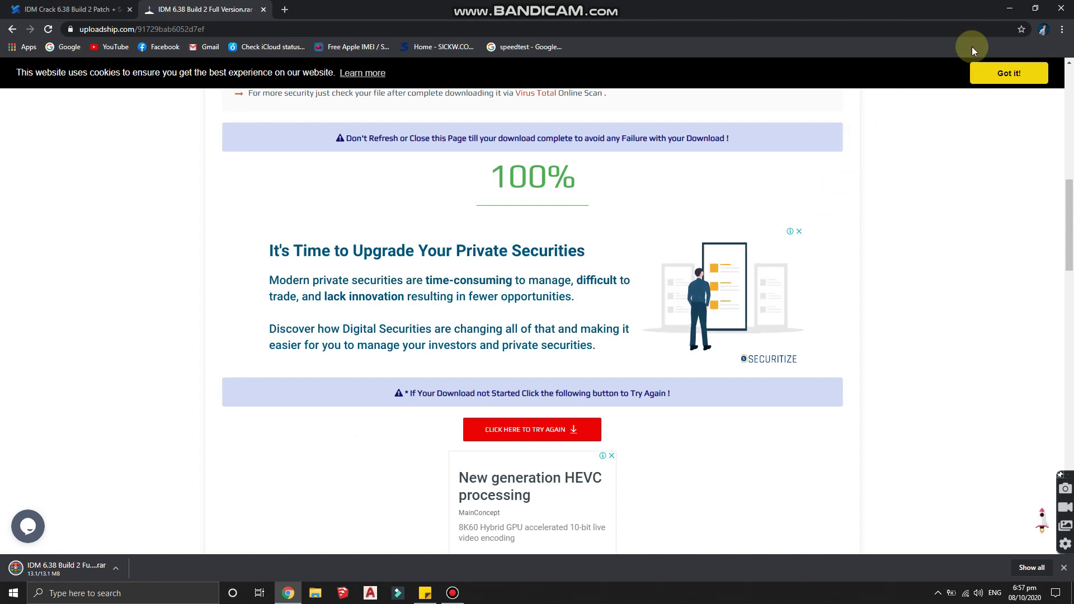
- Minimize the browser, refresh the desktop and show the Downloads folder in a maximized File Explorer window
{"action": "left_click", "coordinate": [1013, 7]}
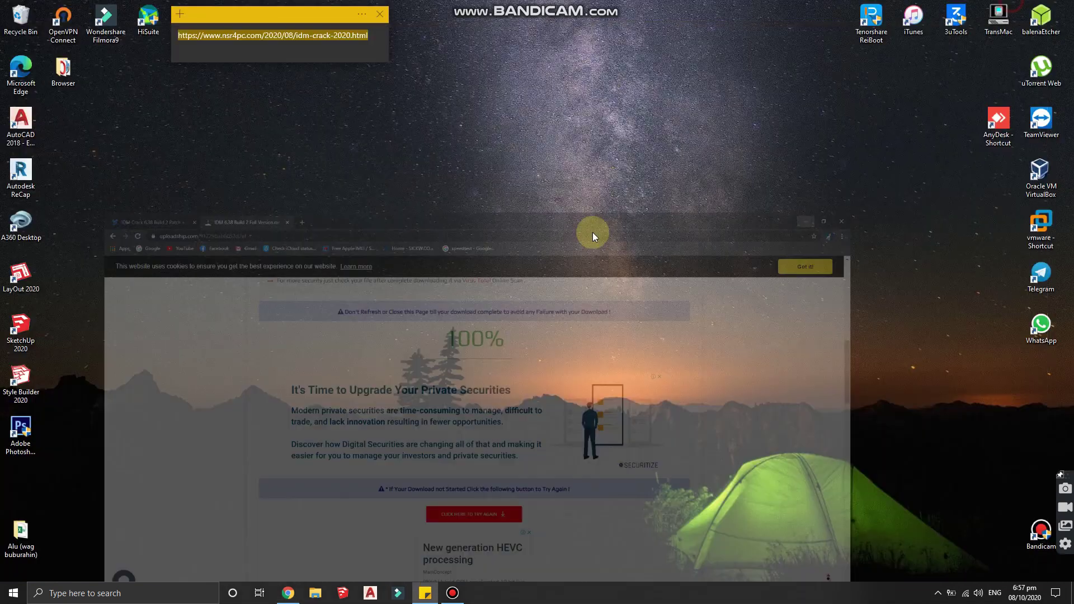
{"action": "right_click", "coordinate": [589, 232]}
{"action": "left_click", "coordinate": [637, 266]}
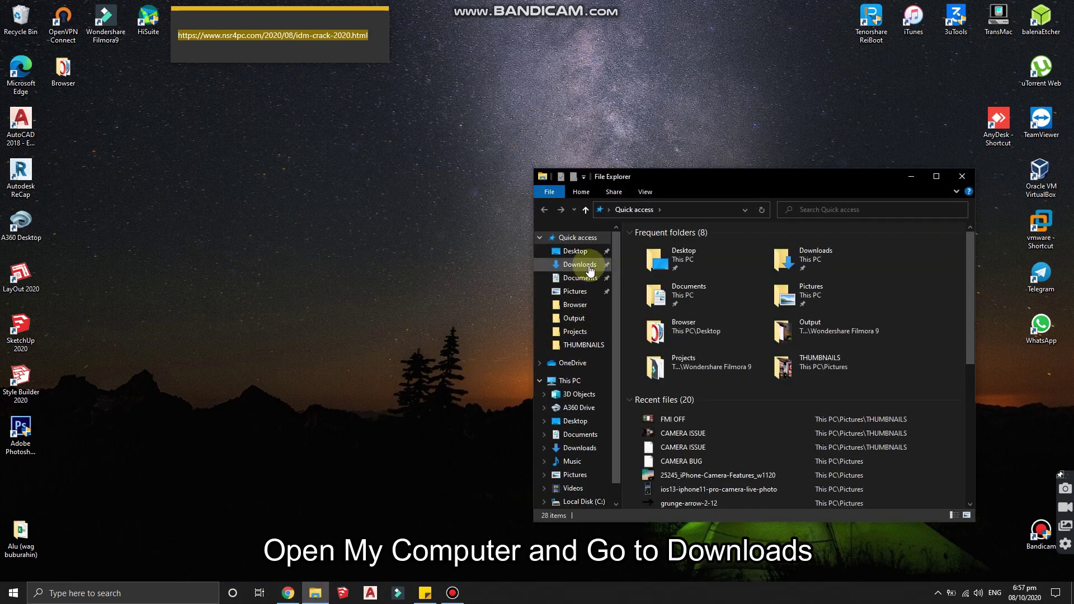
{"action": "left_click", "coordinate": [579, 264]}
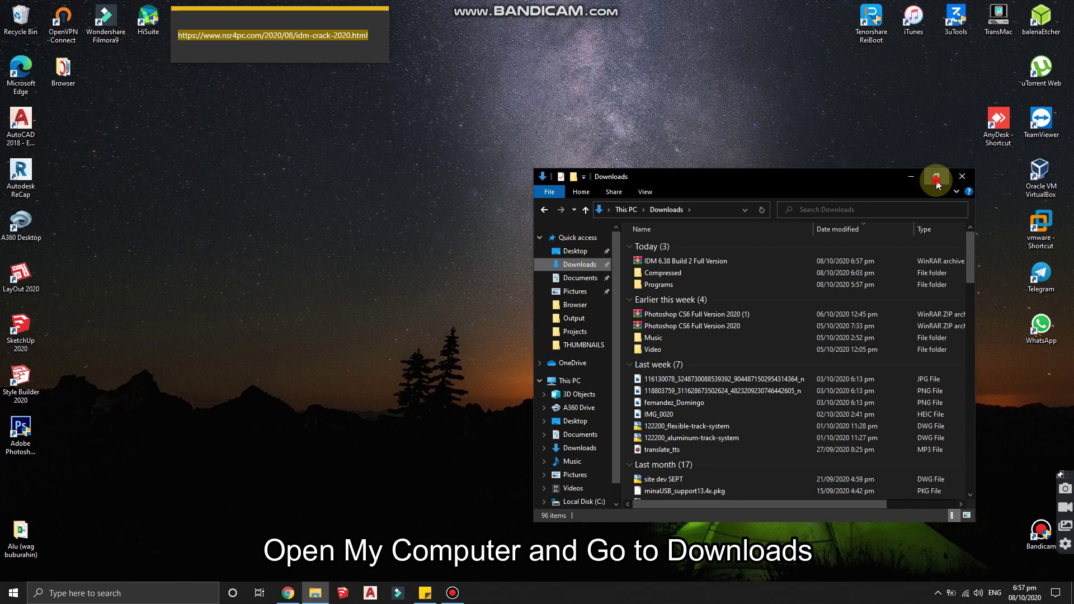
{"action": "left_click", "coordinate": [936, 176]}
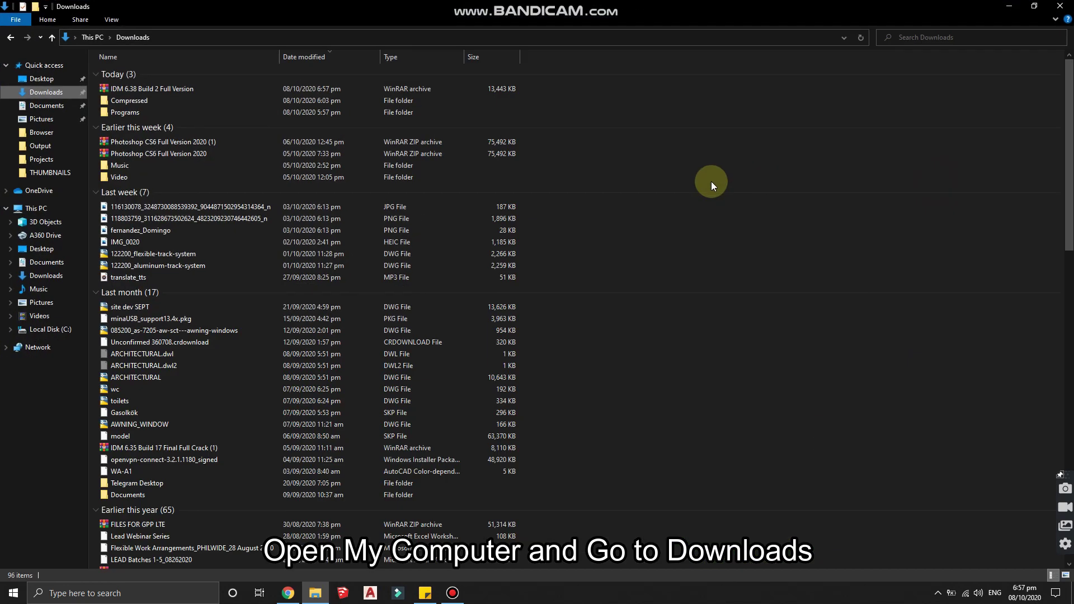
- Copy the IDM 6.38 Build 2 Full Version archive from Downloads to the desktop
{"action": "left_click", "coordinate": [200, 90]}
{"action": "right_click", "coordinate": [200, 90]}
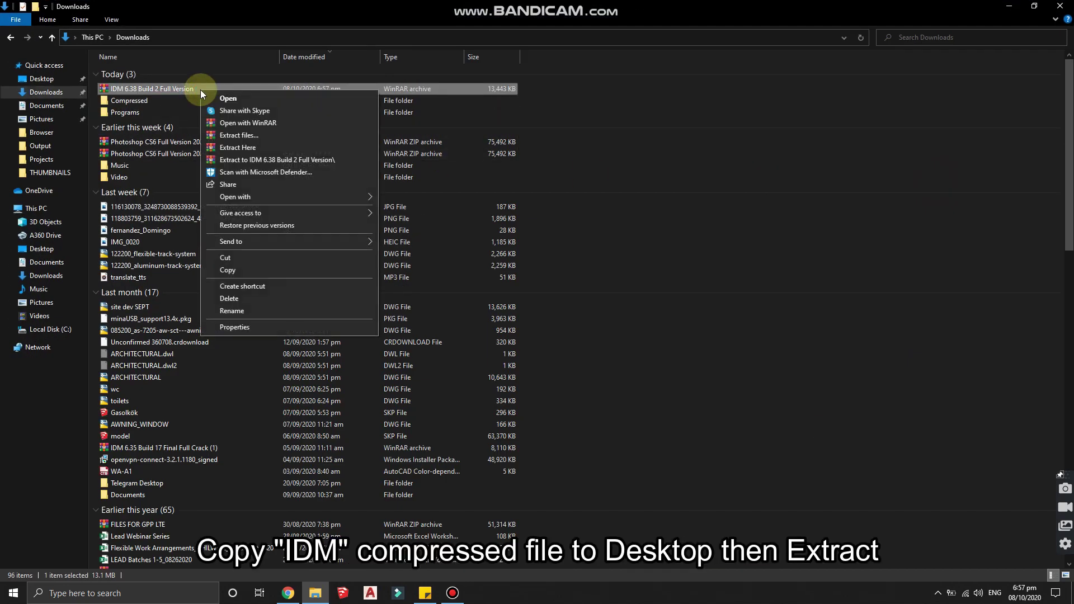
{"action": "left_click", "coordinate": [229, 270]}
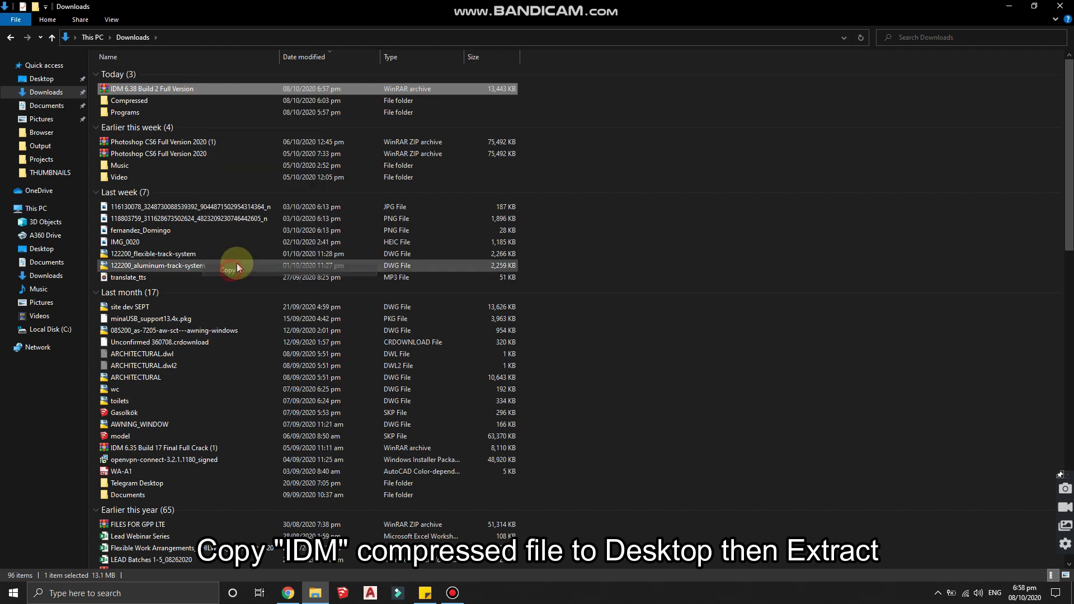
{"action": "left_click", "coordinate": [1007, 7]}
{"action": "right_click", "coordinate": [482, 217]}
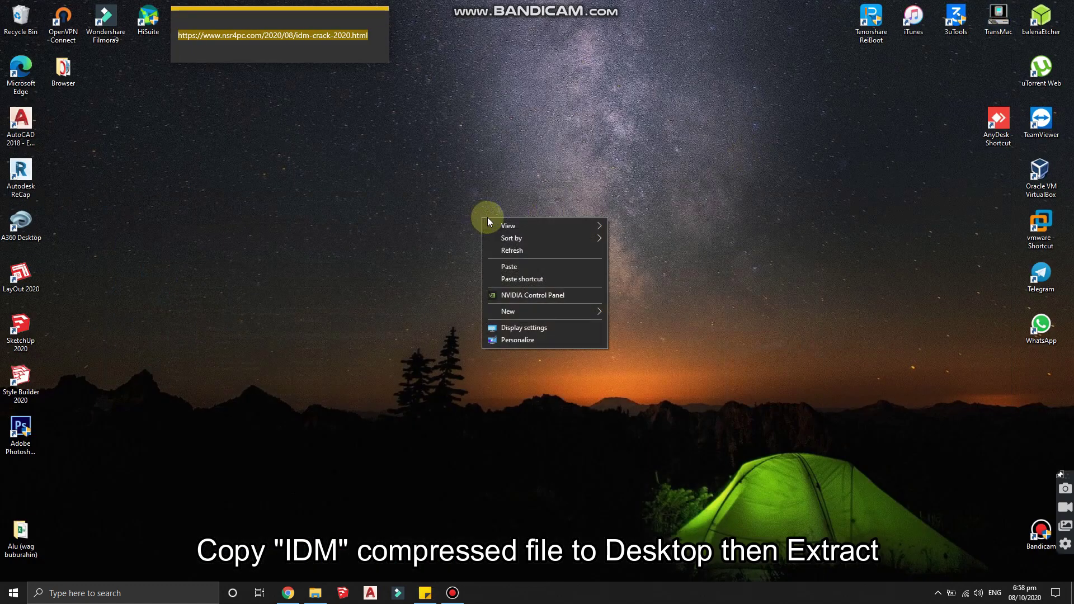
{"action": "left_click", "coordinate": [528, 267]}
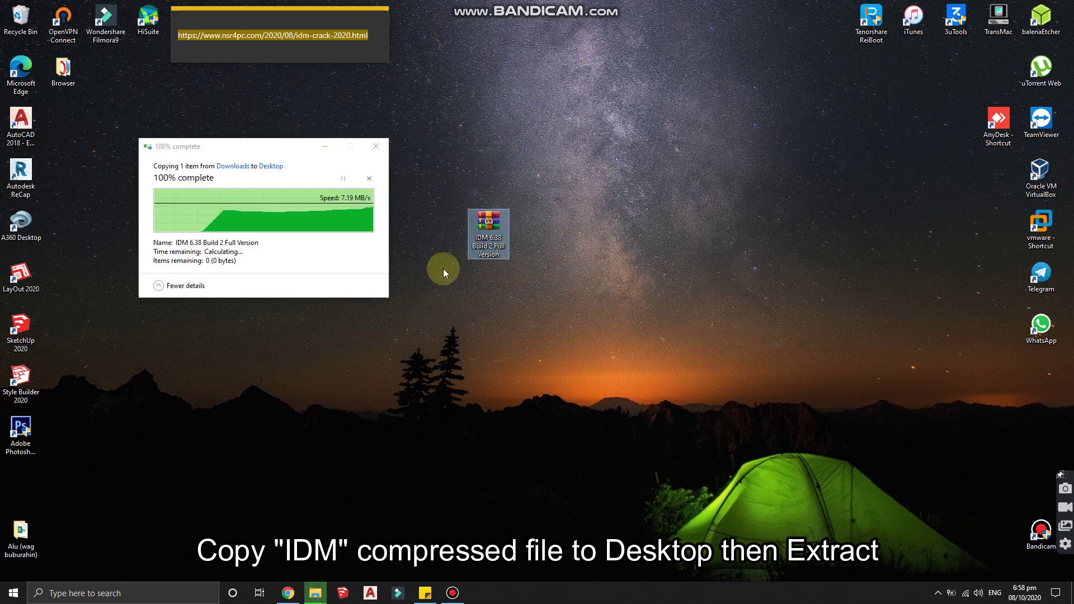
- Move the IDM archive slightly on the desktop and extract its contents there with WinRAR
{"action": "left_click", "coordinate": [500, 315]}
{"action": "left_click_drag", "start_coordinate": [494, 234], "coordinate": [534, 252]}
{"action": "right_click", "coordinate": [536, 241]}
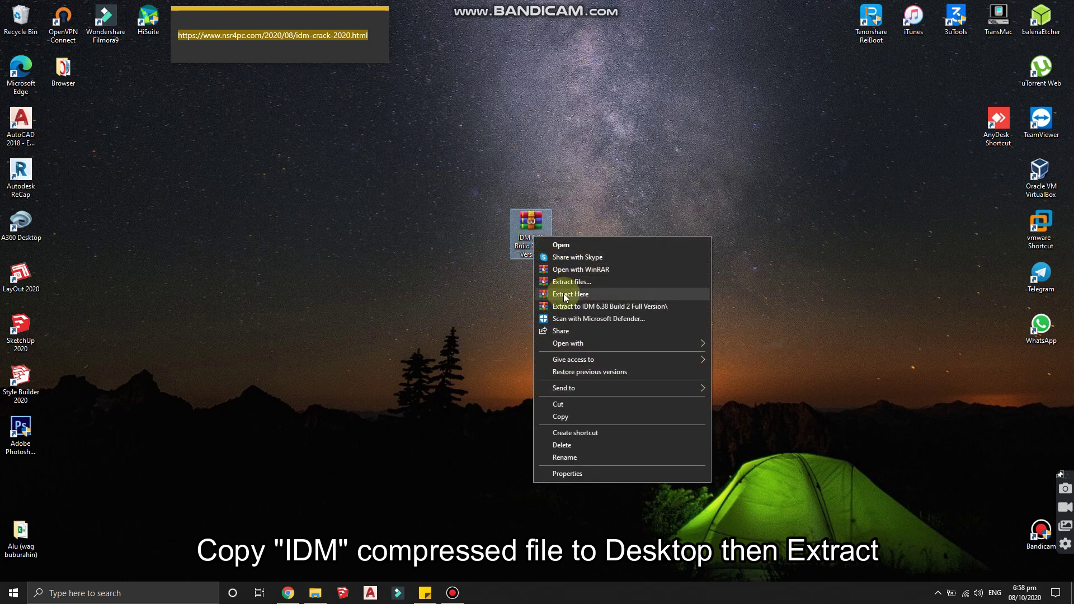
{"action": "left_click", "coordinate": [557, 293]}
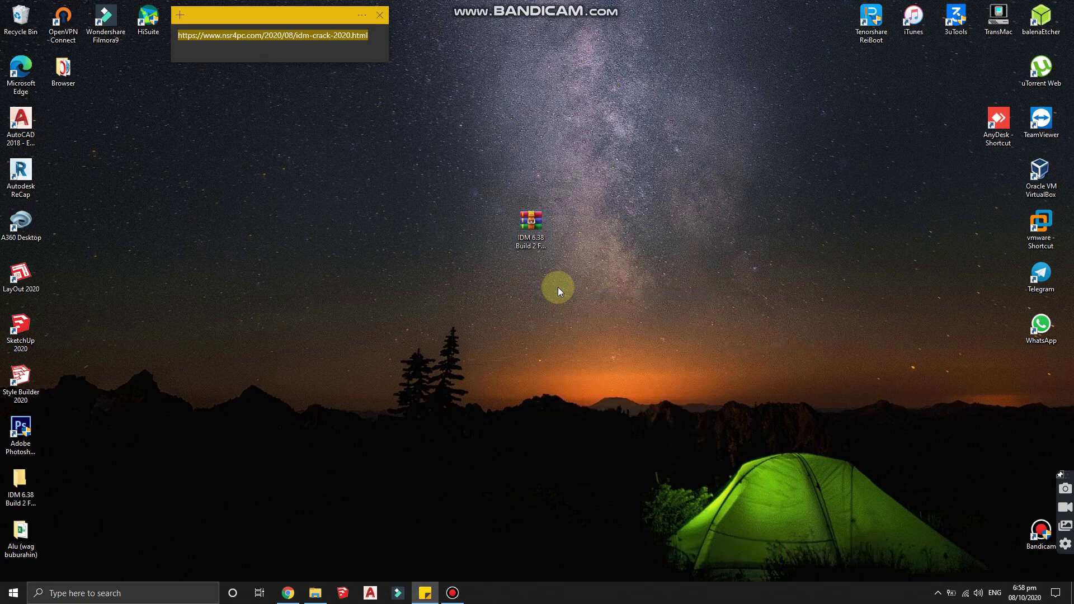
- Place the extracted IDM 6.38 folder beside the archive on the desktop and refresh the desktop
{"action": "left_click", "coordinate": [217, 401]}
{"action": "left_click_drag", "start_coordinate": [20, 482], "coordinate": [576, 226]}
{"action": "right_click", "coordinate": [666, 221]}
{"action": "left_click", "coordinate": [685, 252]}
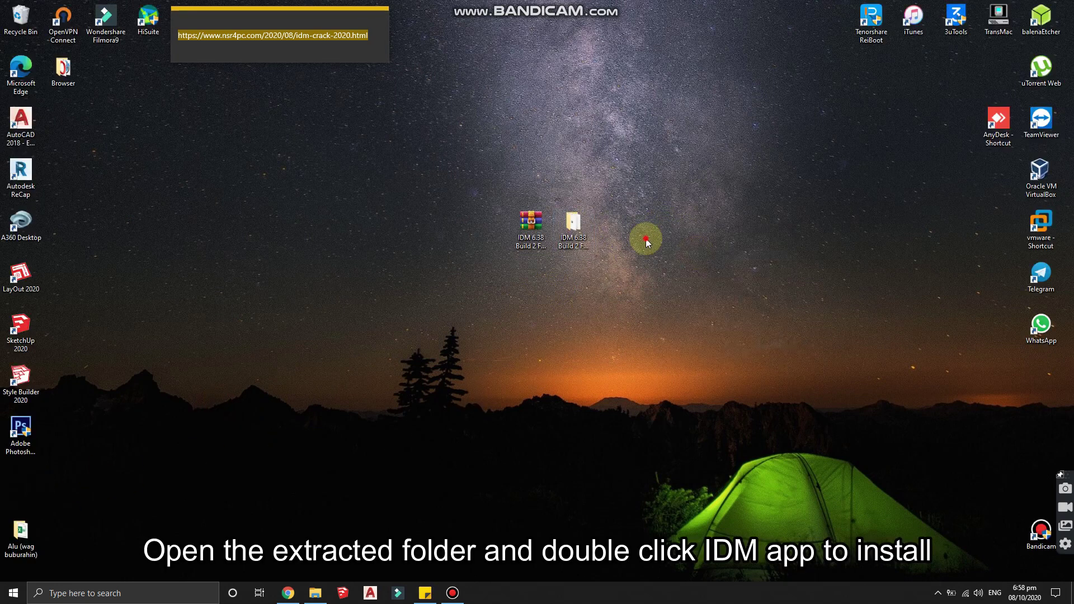
- Open the extracted IDM folder in a maximized window and launch the Internet Download Manager 6.38.2 installer
{"action": "double_click", "coordinate": [575, 241]}
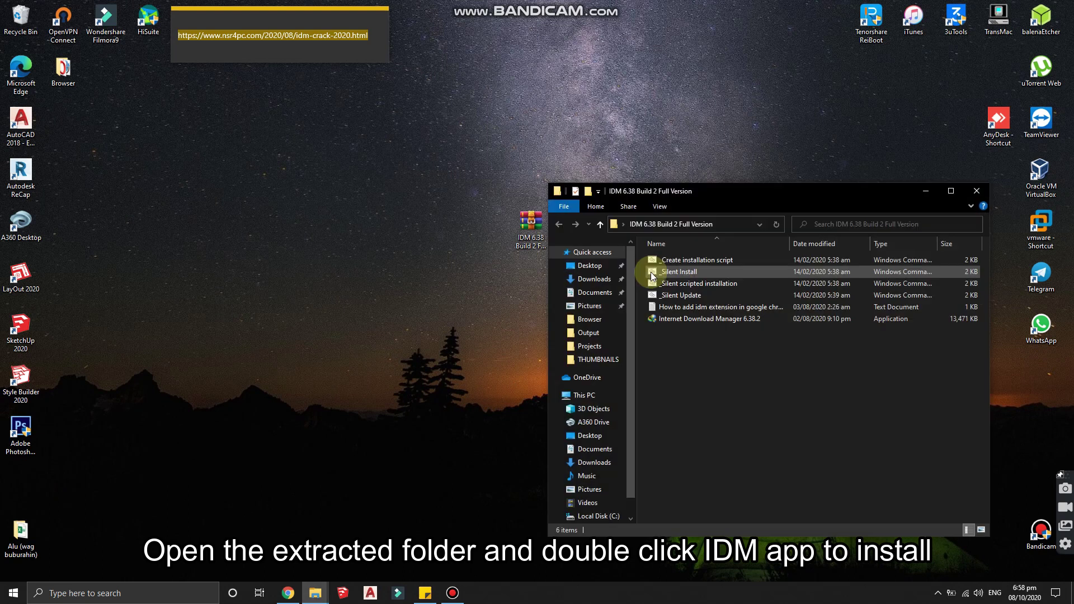
{"action": "left_click_drag", "start_coordinate": [727, 195], "coordinate": [532, 141]}
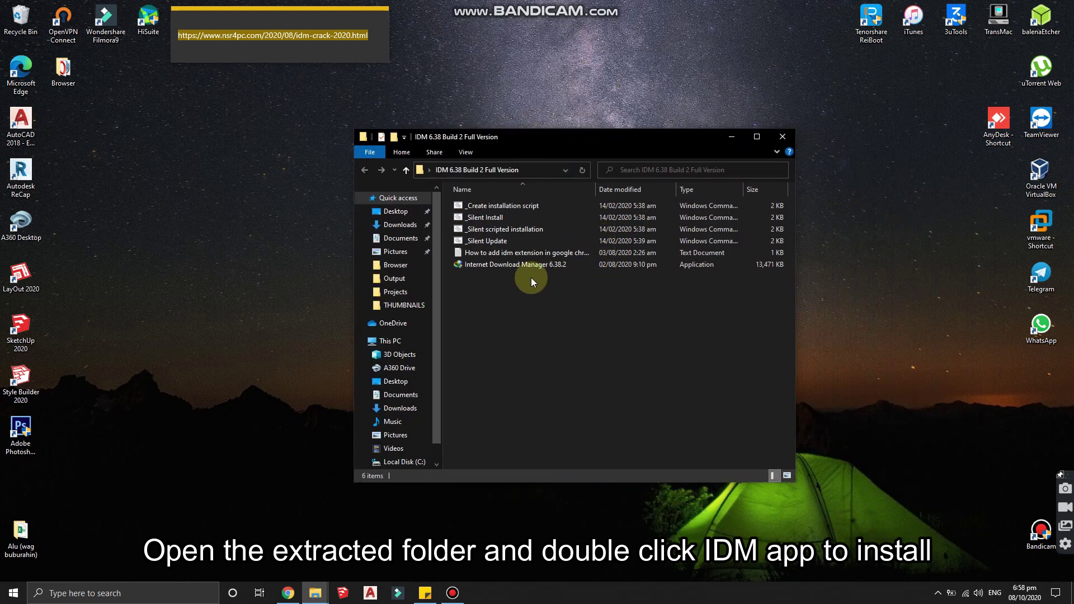
{"action": "left_click", "coordinate": [757, 137]}
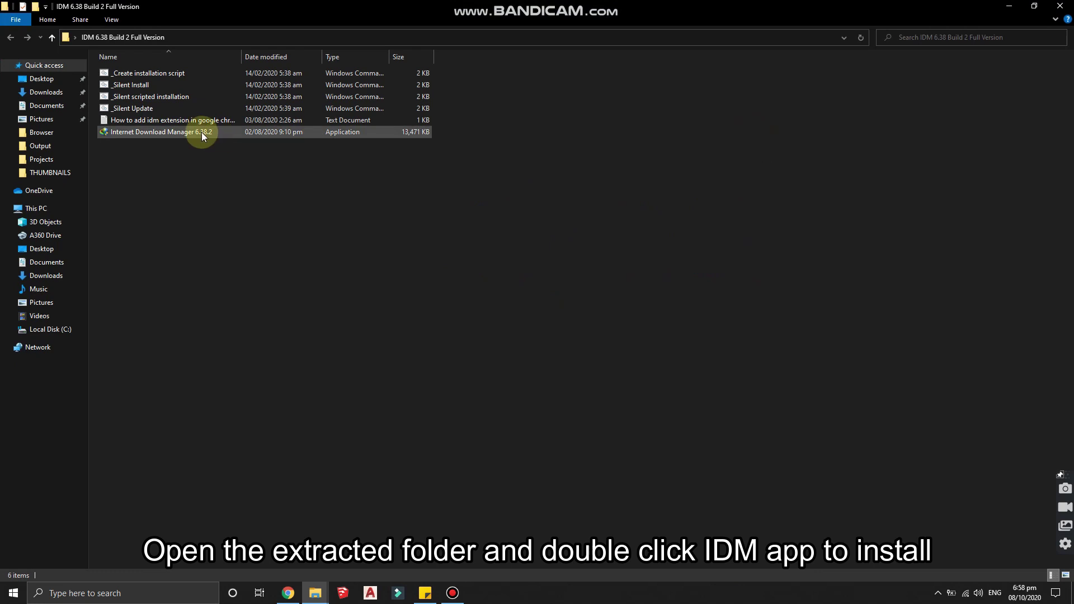
{"action": "left_click", "coordinate": [197, 132]}
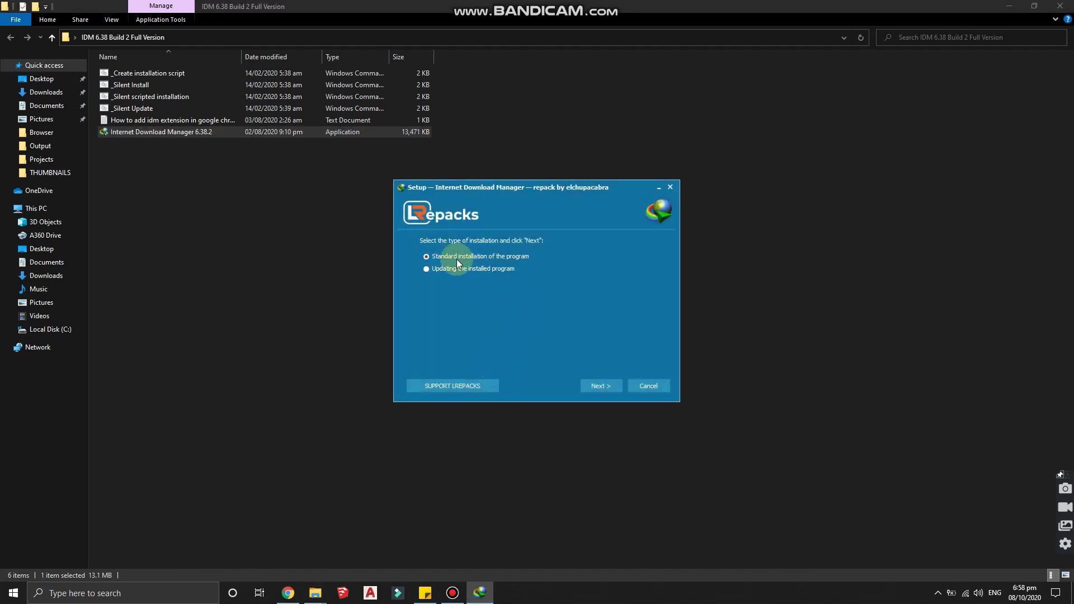
- Choose the standard installation, continue past the appeal, and accept the default destination and Start Menu folders
{"action": "left_click", "coordinate": [593, 385]}
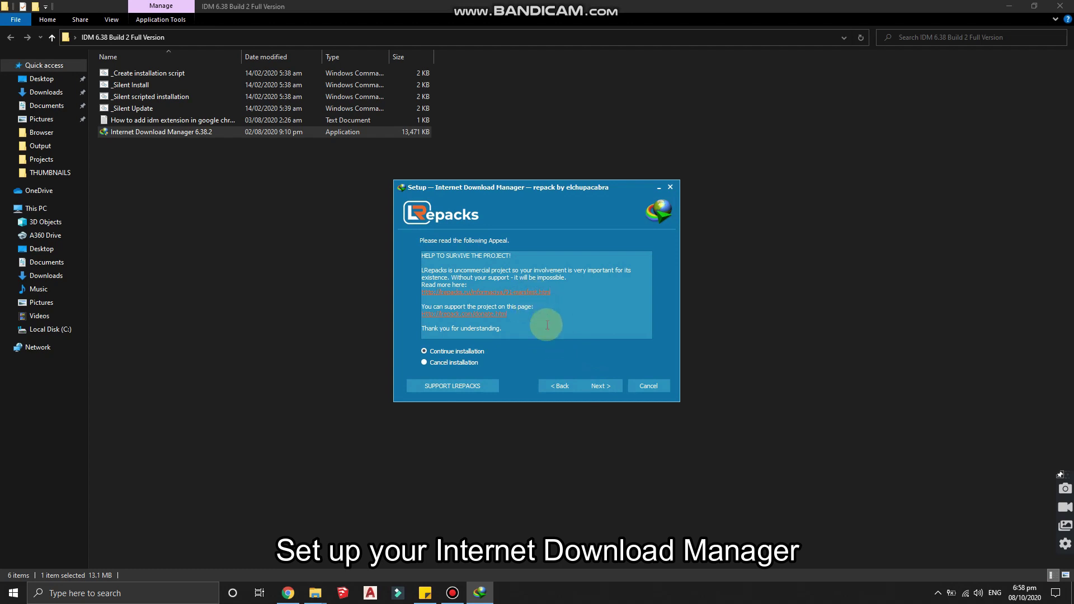
{"action": "left_click", "coordinate": [599, 386]}
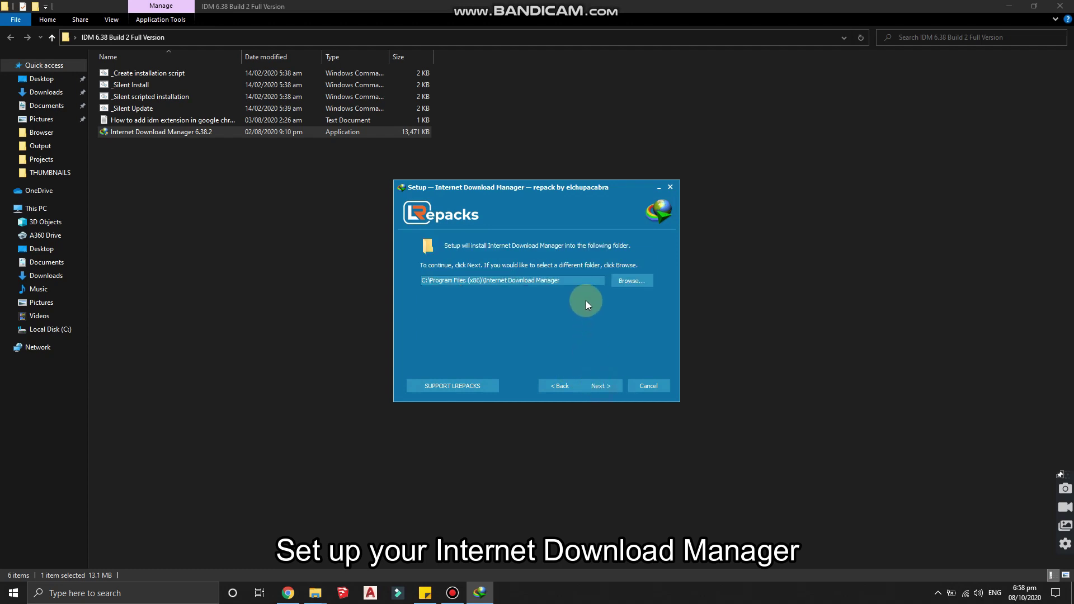
{"action": "left_click", "coordinate": [610, 386]}
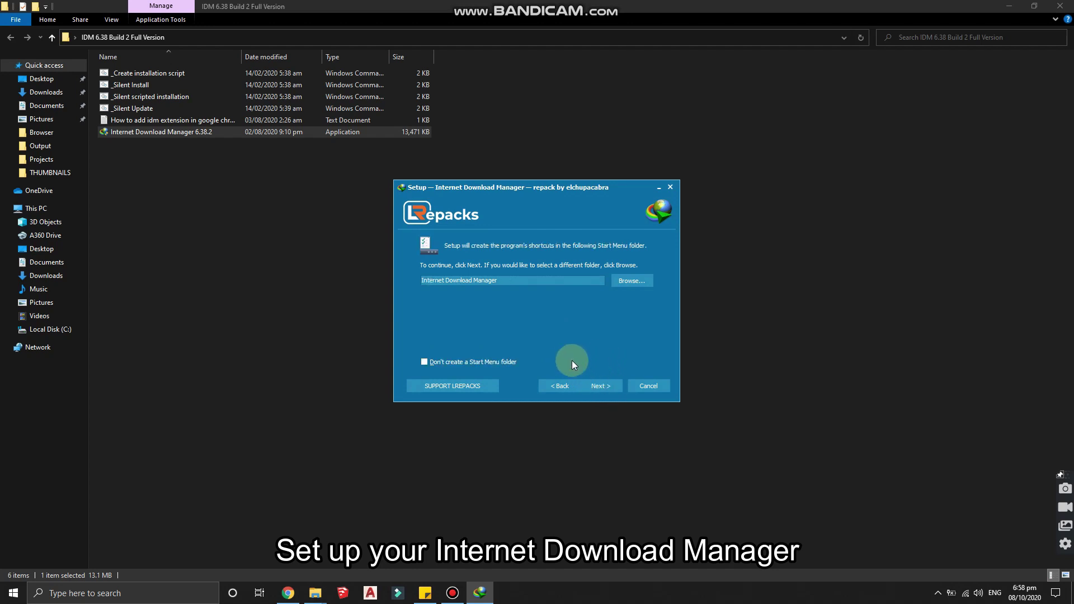
{"action": "left_click", "coordinate": [603, 384]}
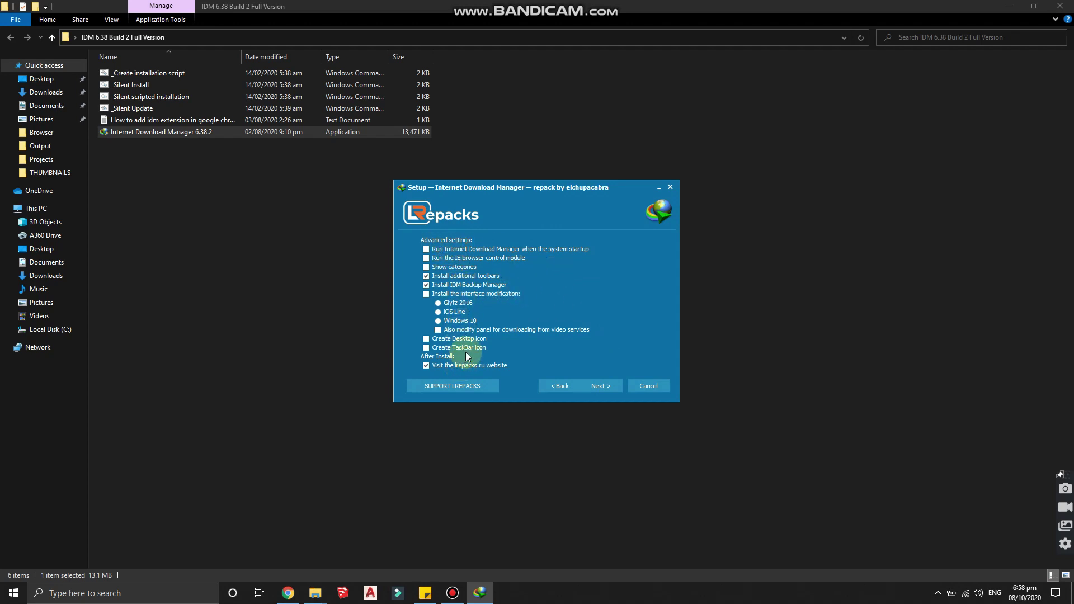
- Enable only the Desktop icon, turning off the website visit, IDM Backup Manager and additional toolbars, and start the installation
{"action": "left_click", "coordinate": [426, 339]}
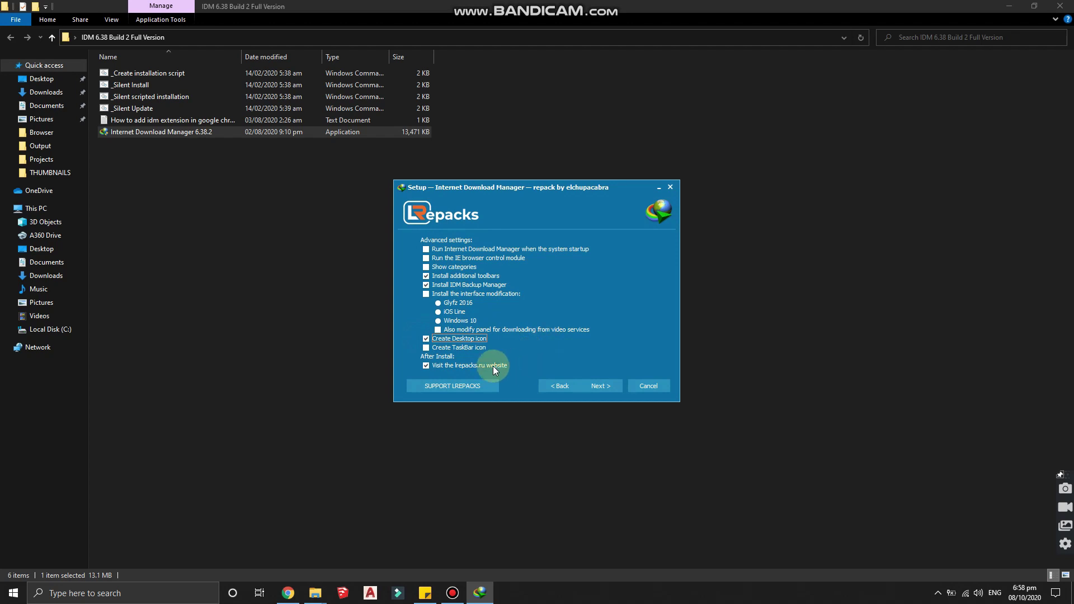
{"action": "left_click", "coordinate": [424, 366]}
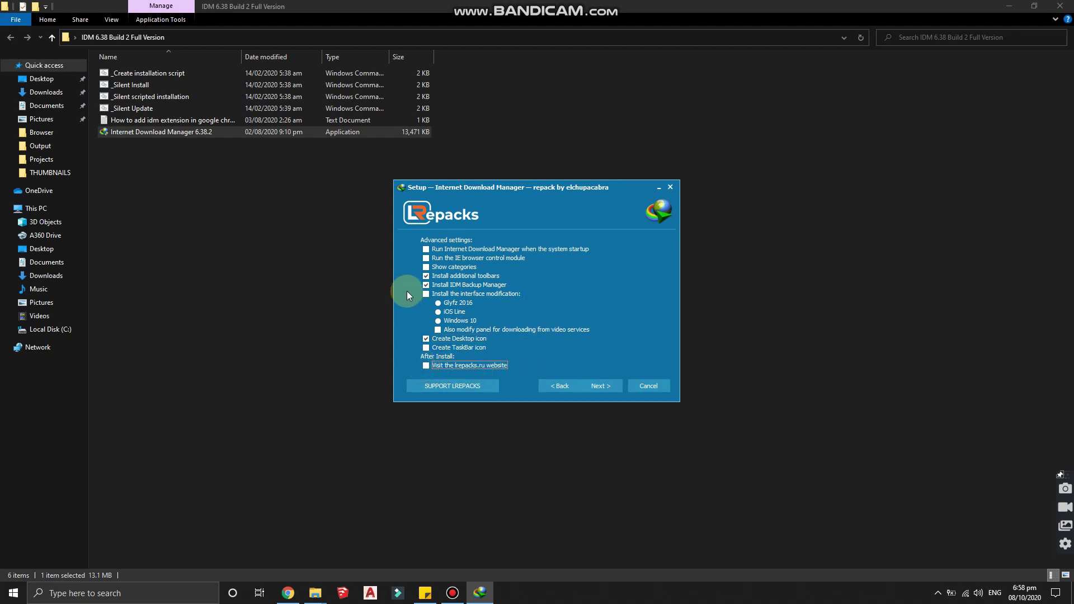
{"action": "left_click", "coordinate": [426, 286]}
{"action": "left_click", "coordinate": [424, 276]}
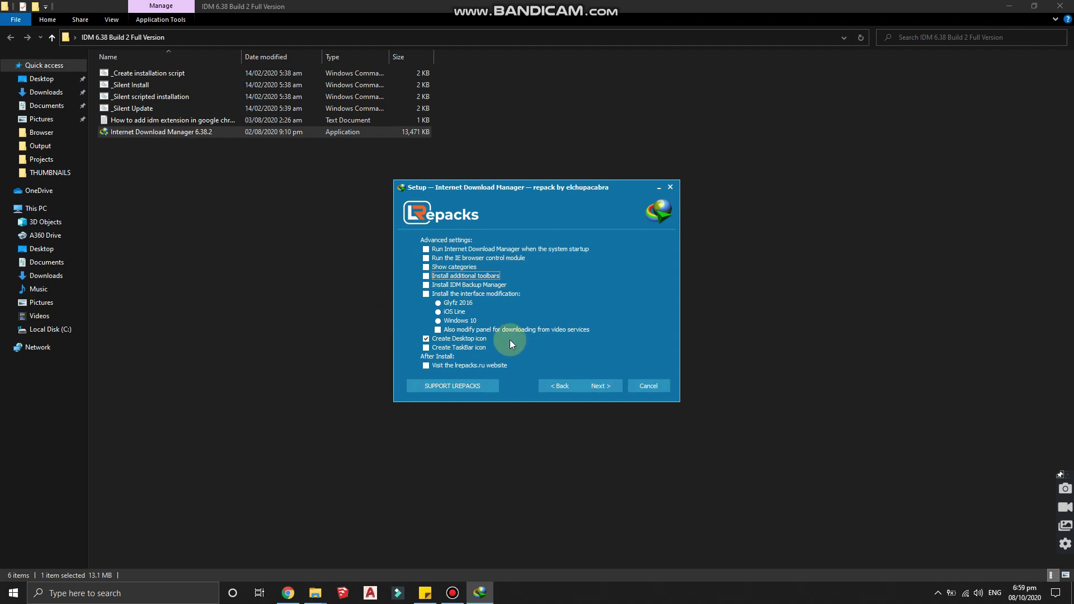
{"action": "left_click", "coordinate": [599, 384]}
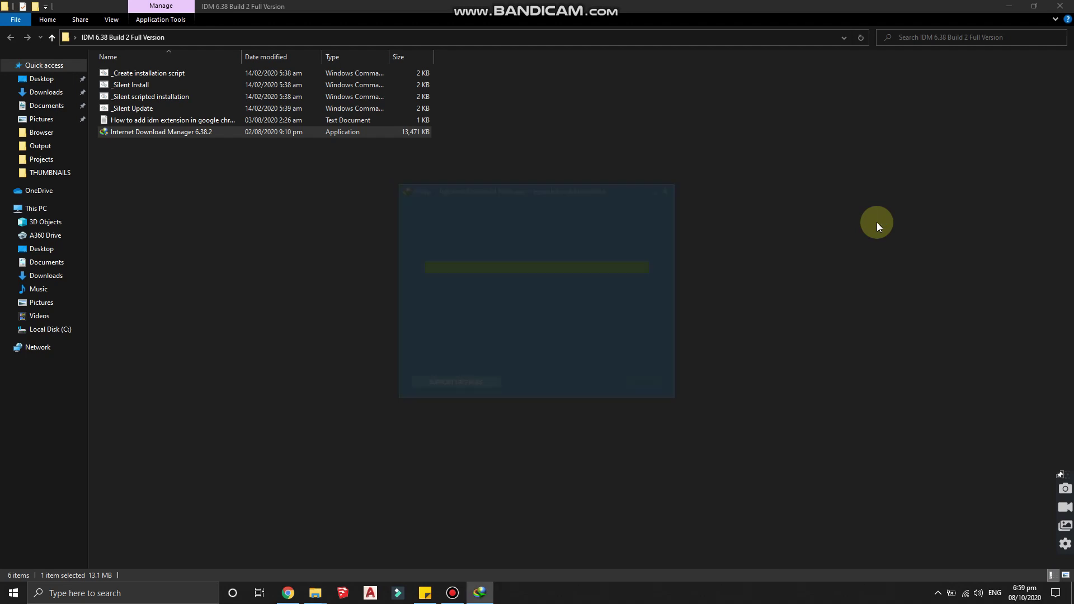
- Minimize the installer folder and dismiss the Google Chrome and Firefox integration notices
{"action": "left_click", "coordinate": [1011, 6]}
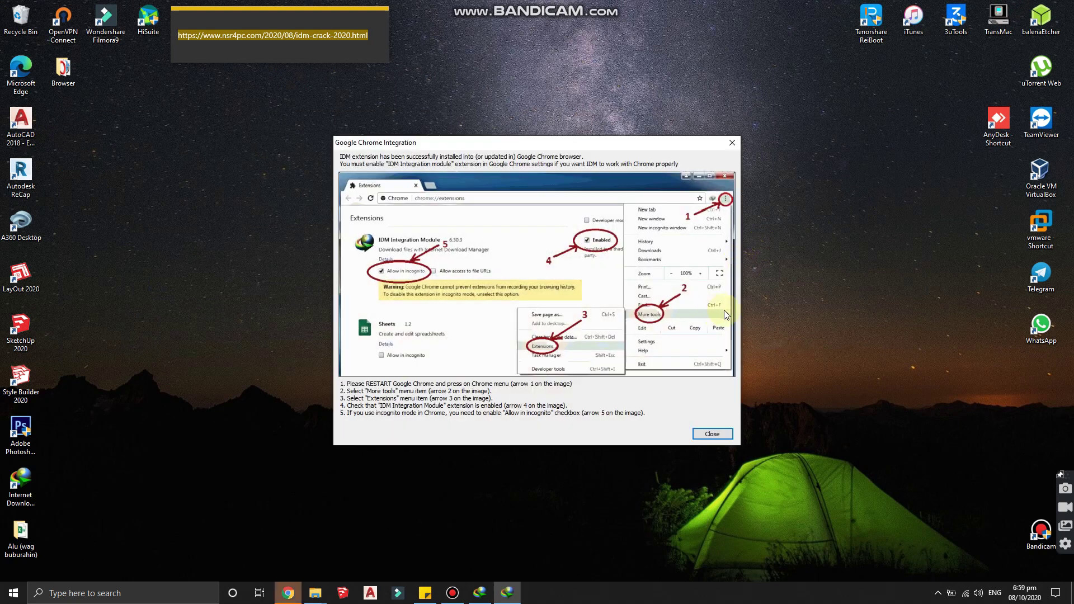
{"action": "left_click", "coordinate": [713, 435]}
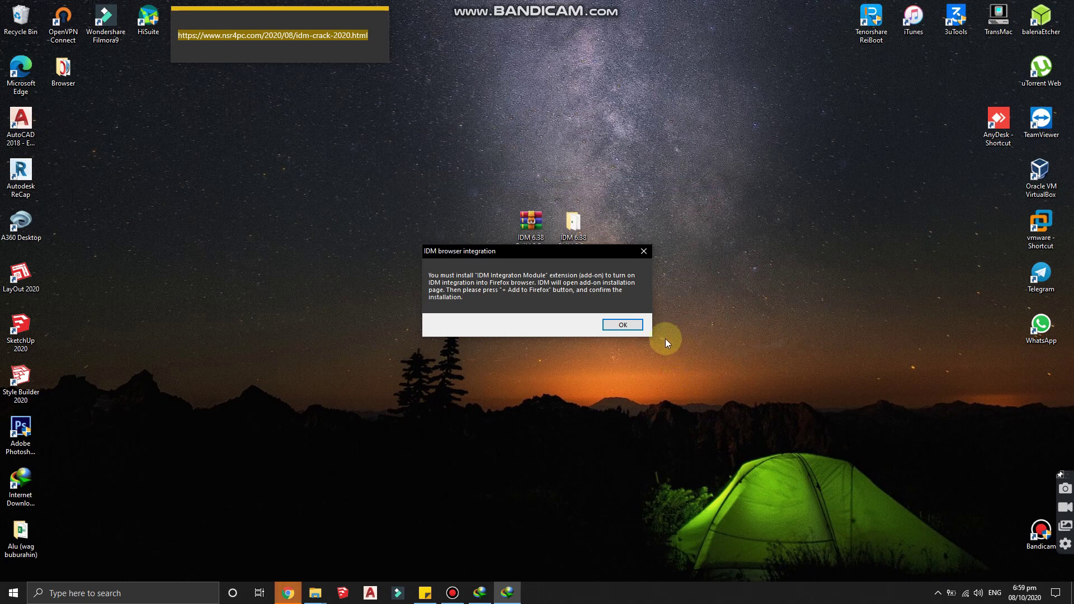
{"action": "left_click", "coordinate": [636, 325]}
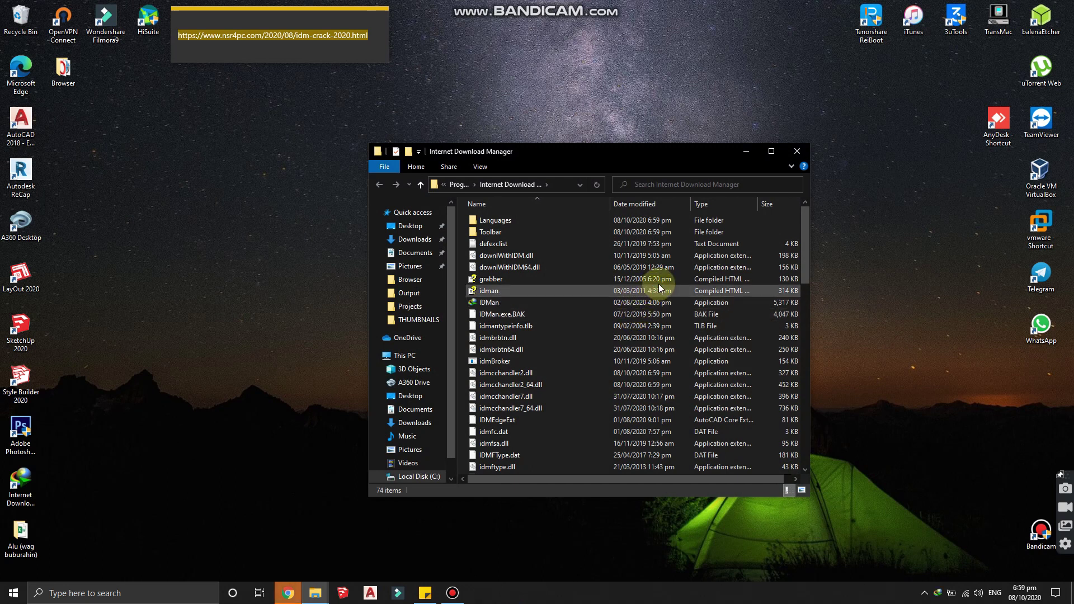
- Close the Internet Download Manager program folder, refresh the desktop and place the program's shortcut beside the IDM archive
{"action": "left_click", "coordinate": [797, 150]}
{"action": "right_click", "coordinate": [794, 147]}
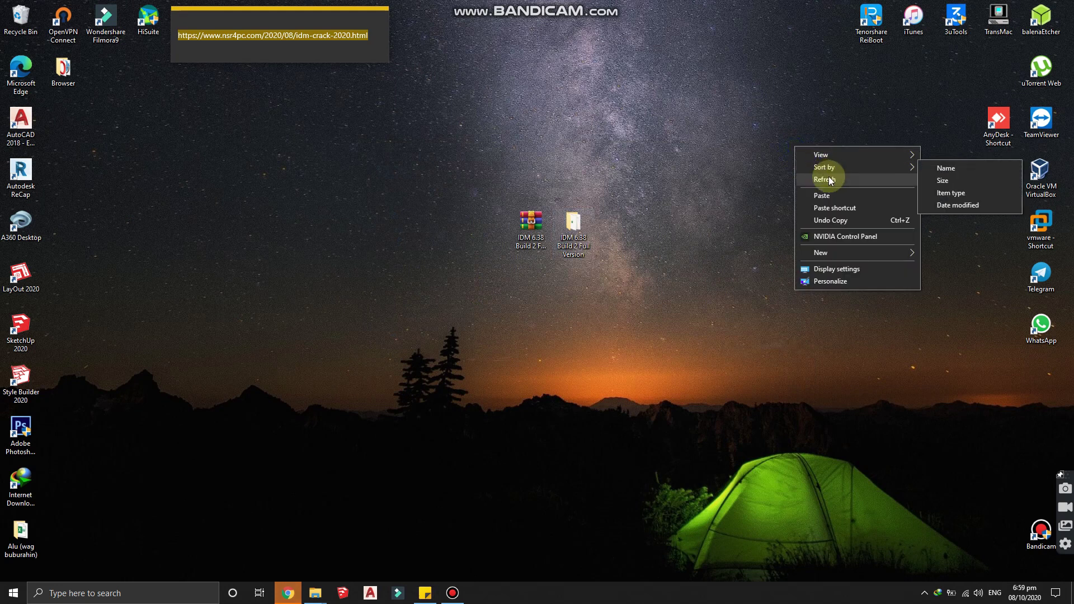
{"action": "left_click", "coordinate": [830, 179]}
{"action": "left_click_drag", "start_coordinate": [19, 487], "coordinate": [480, 226]}
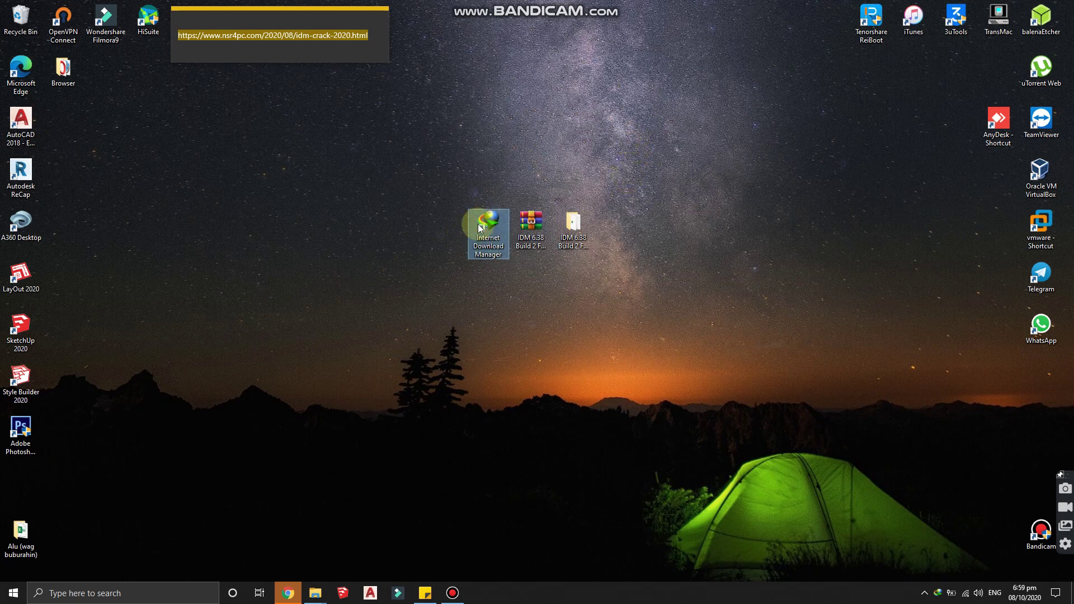
- Launch Internet Download Manager, check the licence details in About IDM, and close the program window
{"action": "double_click", "coordinate": [479, 224]}
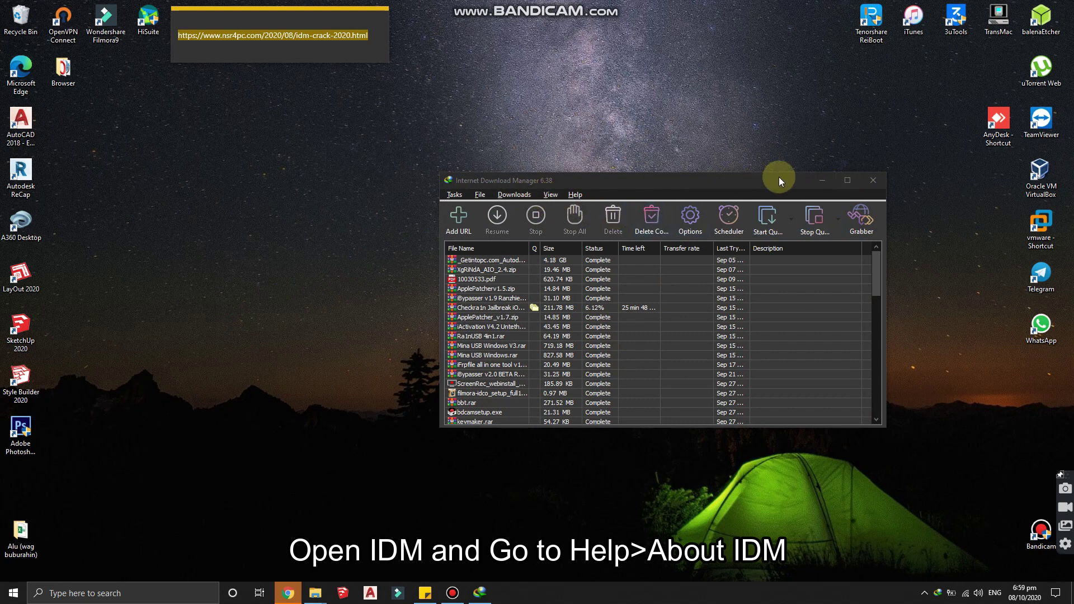
{"action": "left_click", "coordinate": [576, 194]}
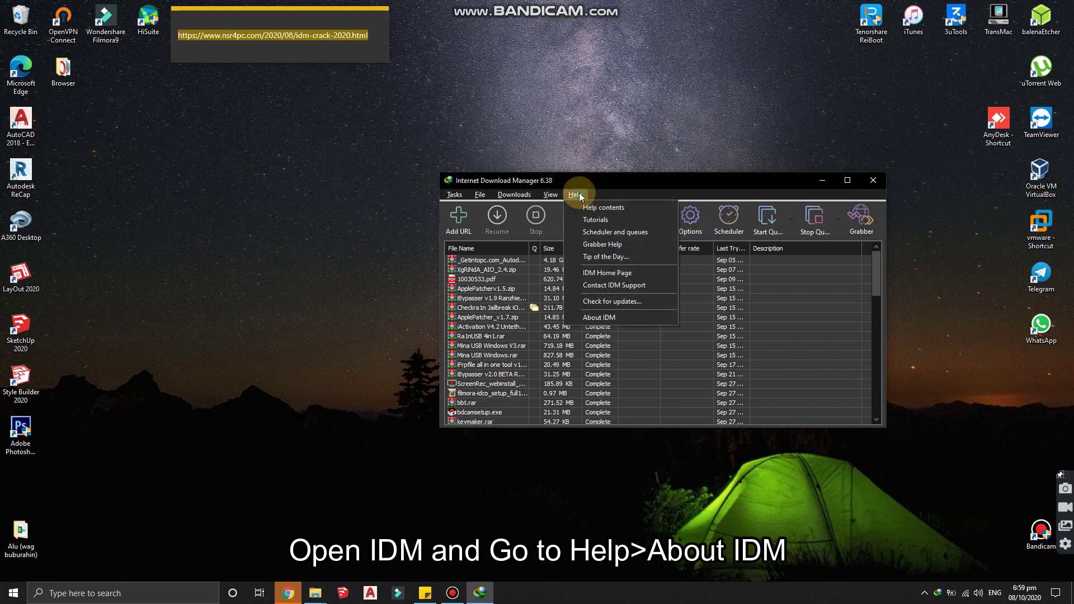
{"action": "left_click", "coordinate": [613, 318]}
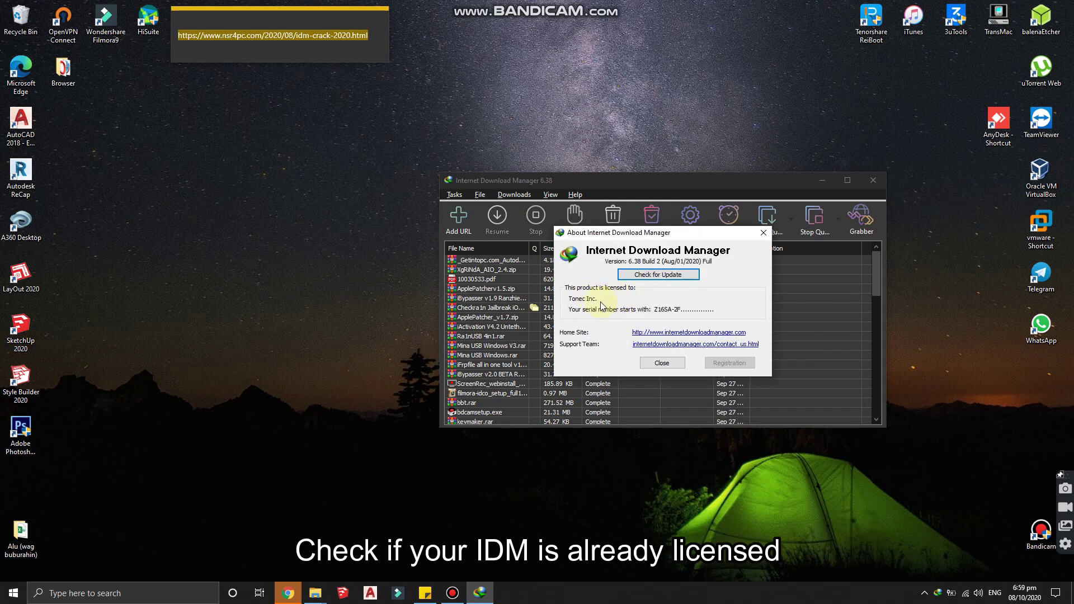
{"action": "left_click", "coordinate": [763, 232]}
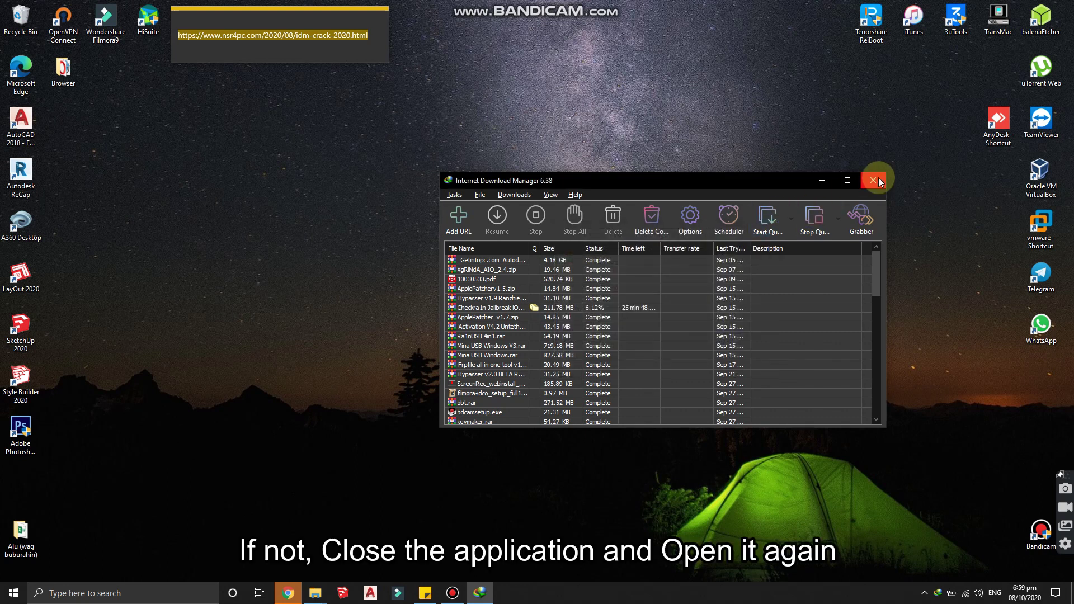
{"action": "left_click", "coordinate": [879, 179]}
- Quit Internet Download Manager completely from the system tray and refresh the desktop
{"action": "right_click", "coordinate": [656, 162]}
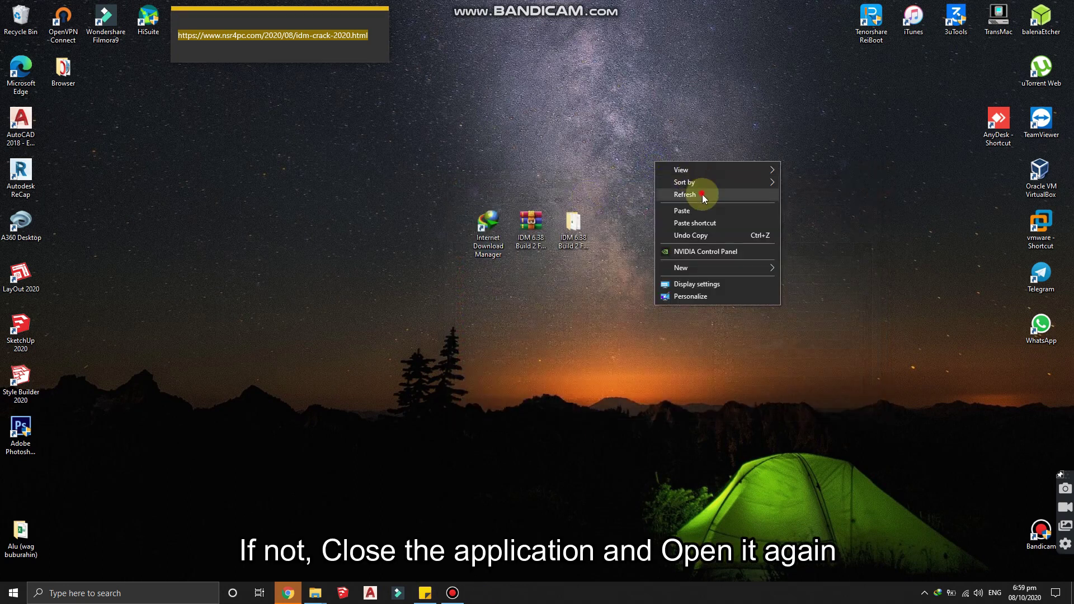
{"action": "left_click", "coordinate": [702, 195]}
{"action": "left_click", "coordinate": [925, 591]}
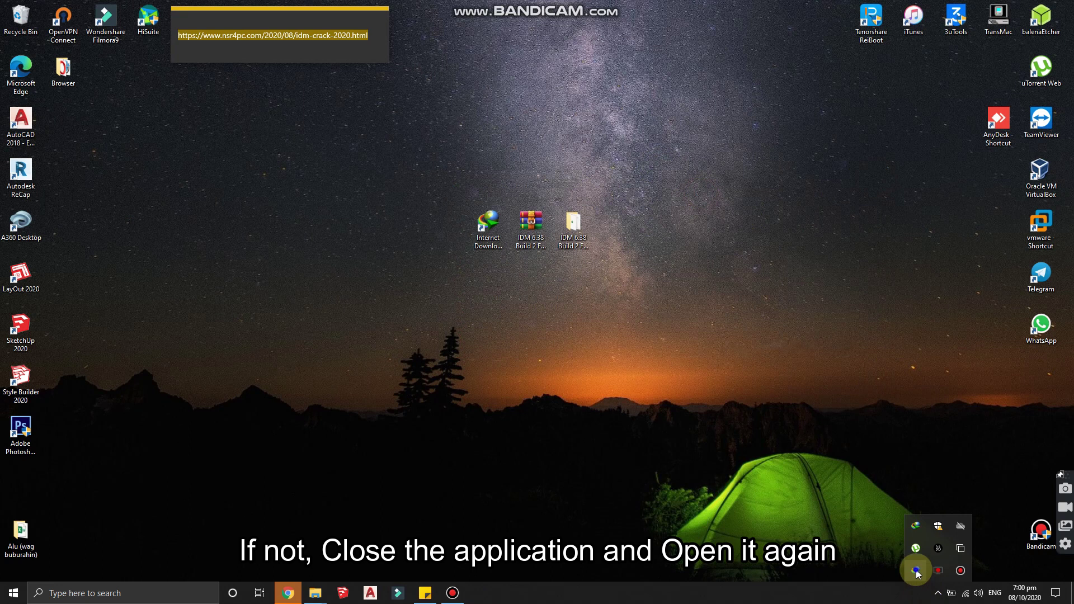
{"action": "right_click", "coordinate": [916, 569]}
{"action": "left_click", "coordinate": [940, 547]}
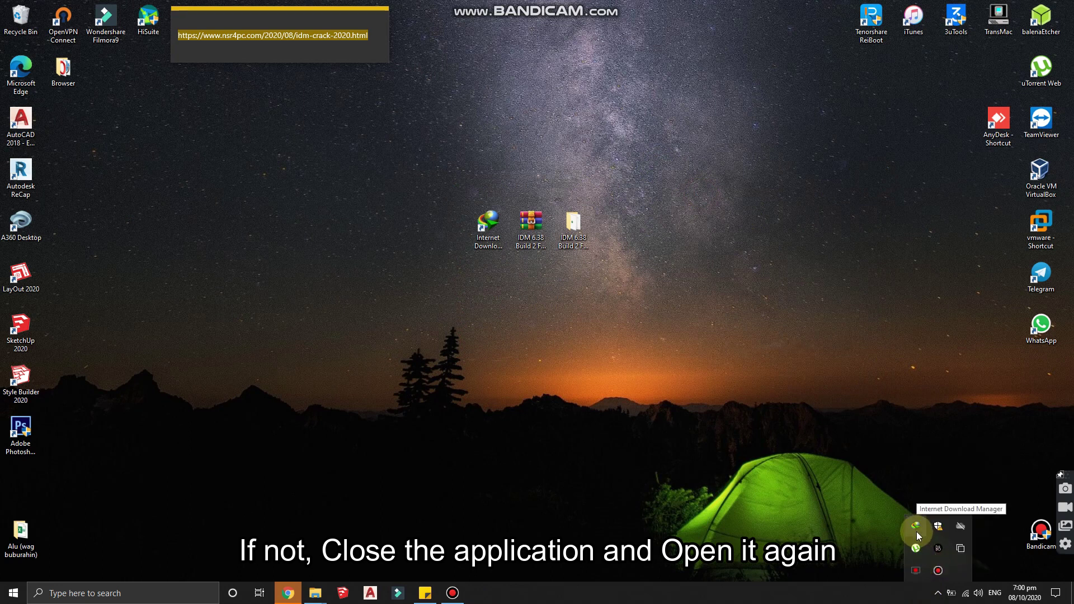
{"action": "right_click", "coordinate": [917, 529]}
{"action": "left_click", "coordinate": [928, 515]}
{"action": "left_click", "coordinate": [728, 330]}
{"action": "right_click", "coordinate": [727, 331]}
{"action": "left_click", "coordinate": [785, 360]}
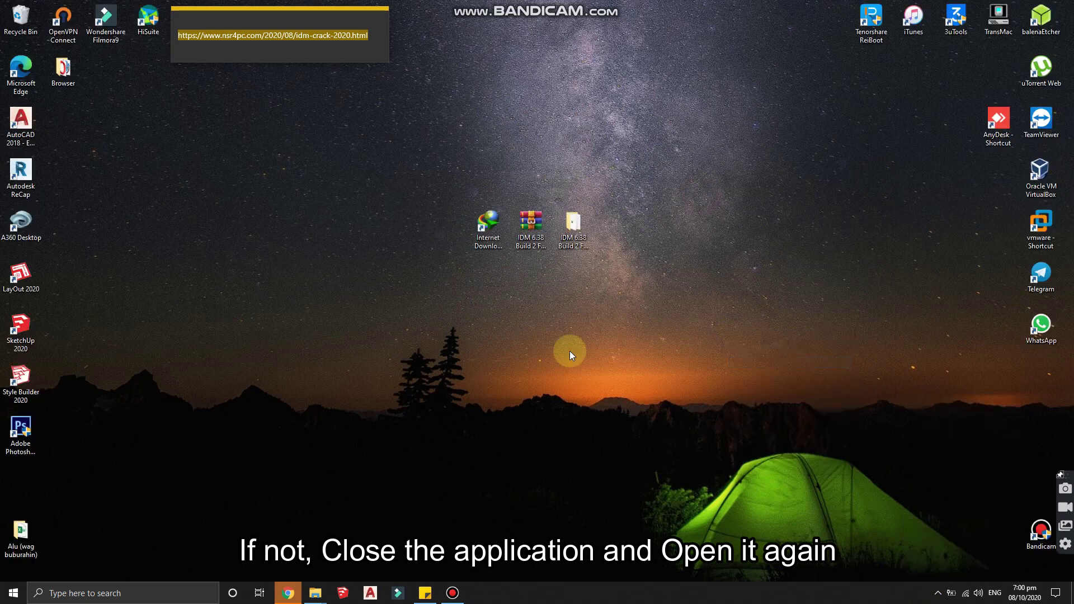
- Relaunch Internet Download Manager in a maximized window, recheck its licence details in About IDM, and minimize it
{"action": "double_click", "coordinate": [495, 231]}
{"action": "left_click", "coordinate": [845, 179]}
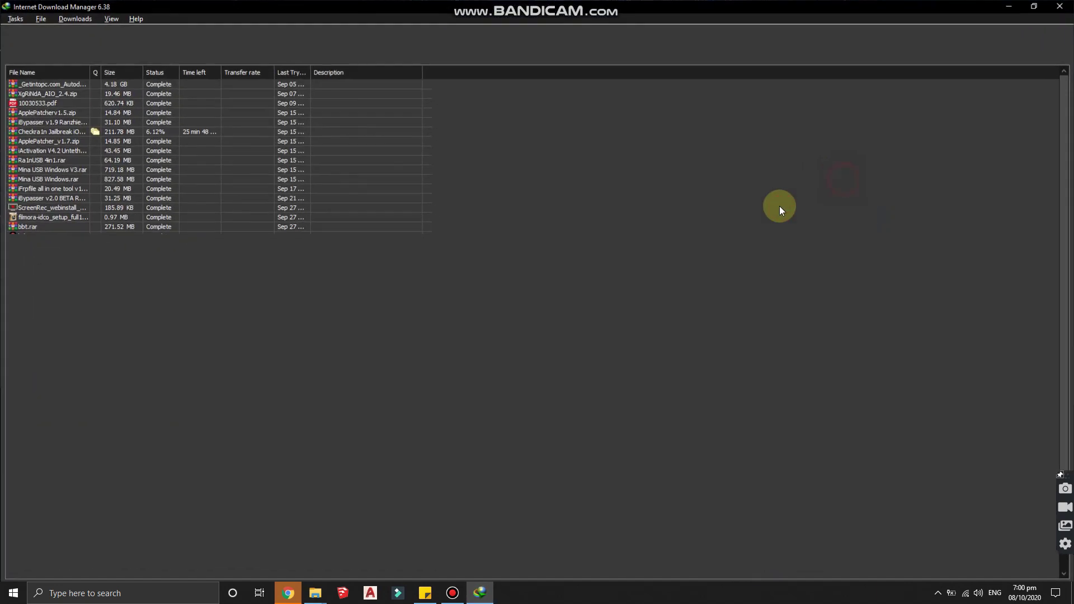
{"action": "left_click", "coordinate": [129, 18]}
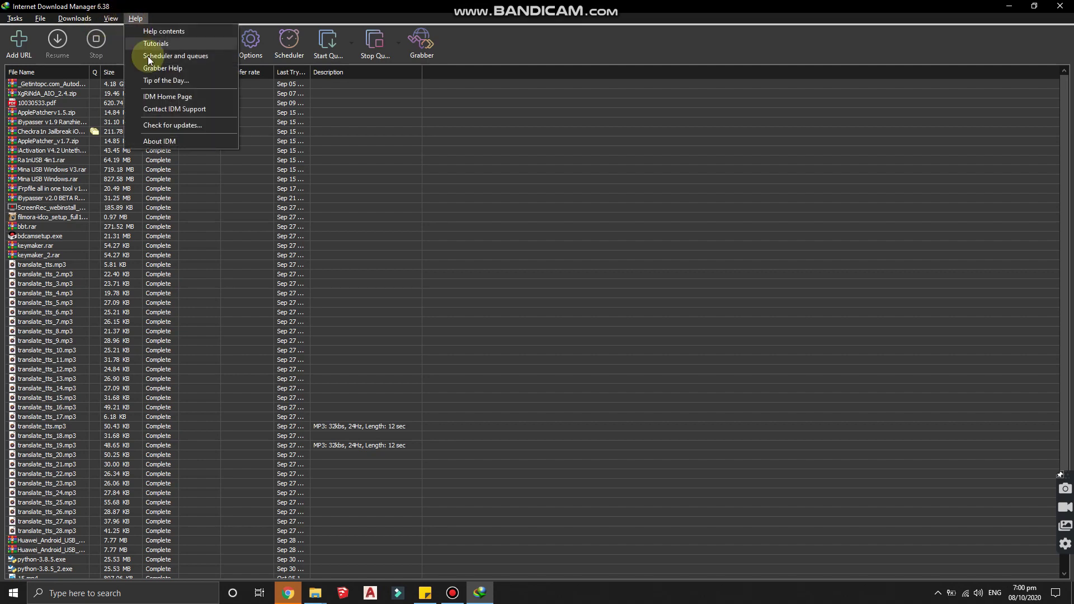
{"action": "left_click", "coordinate": [163, 141]}
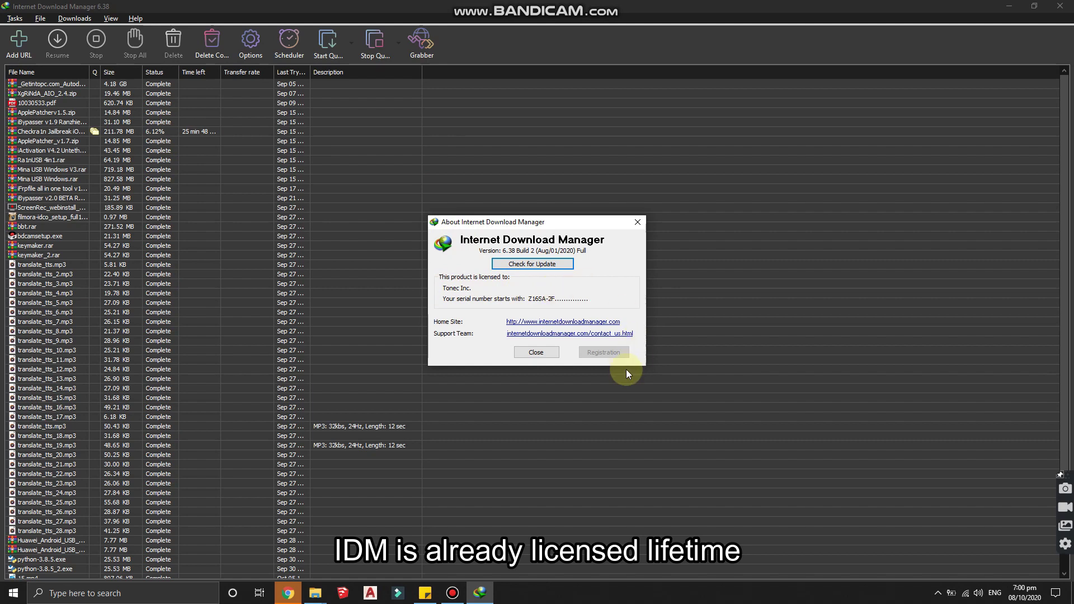
{"action": "left_click", "coordinate": [536, 353]}
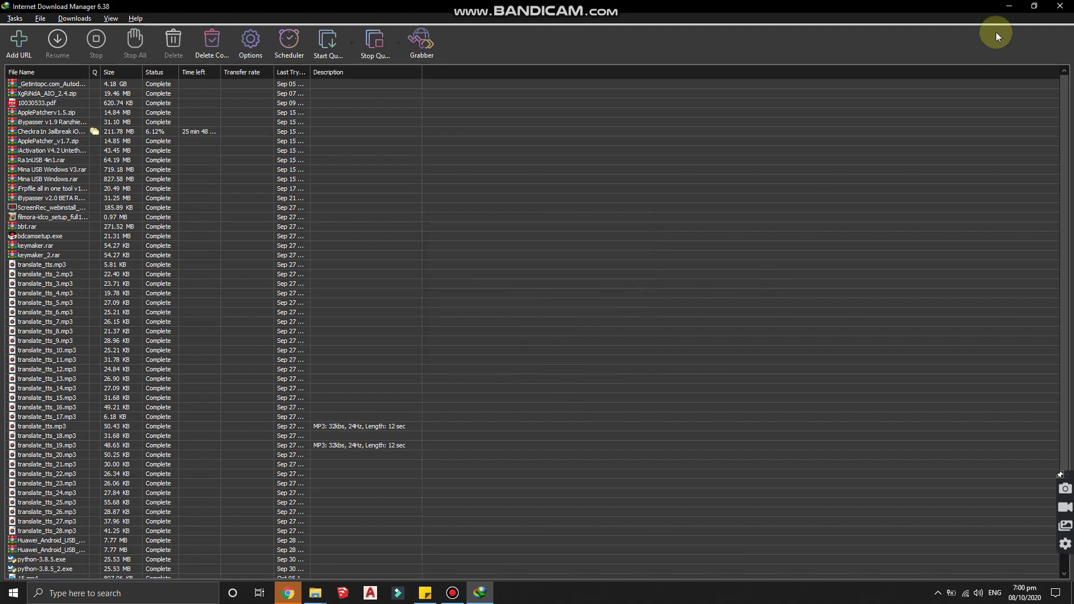
{"action": "left_click", "coordinate": [1007, 6]}
- Open the extracted IDM 6.38 folder and its text file on adding the IDM extension in Google Chrome
{"action": "right_click", "coordinate": [719, 212]}
{"action": "left_click", "coordinate": [763, 244]}
{"action": "left_click", "coordinate": [570, 230]}
{"action": "double_click", "coordinate": [570, 230]}
{"action": "left_click", "coordinate": [501, 252]}
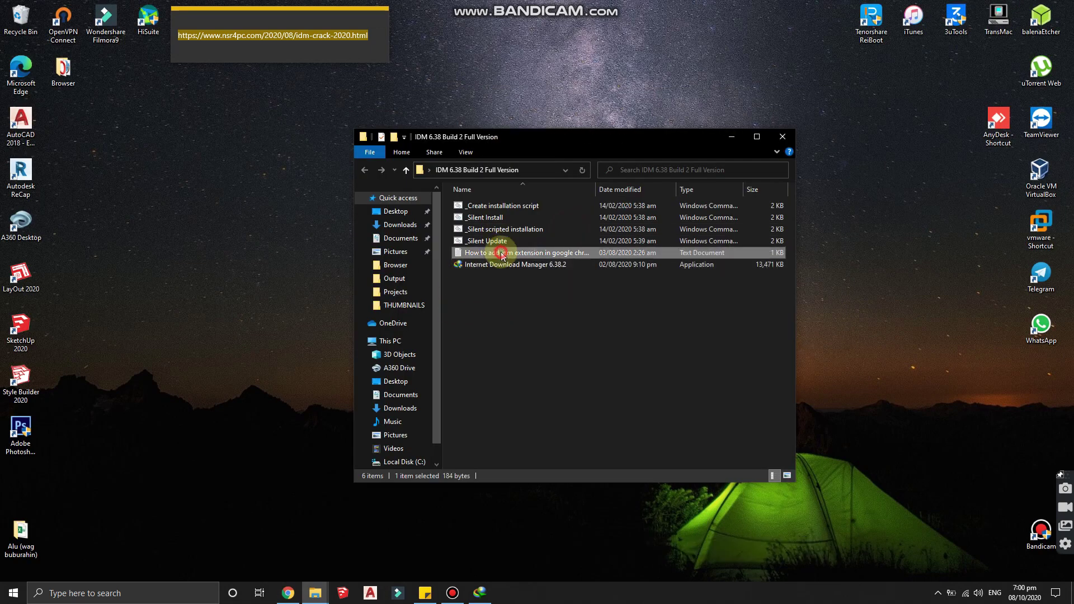
{"action": "double_click", "coordinate": [501, 253]}
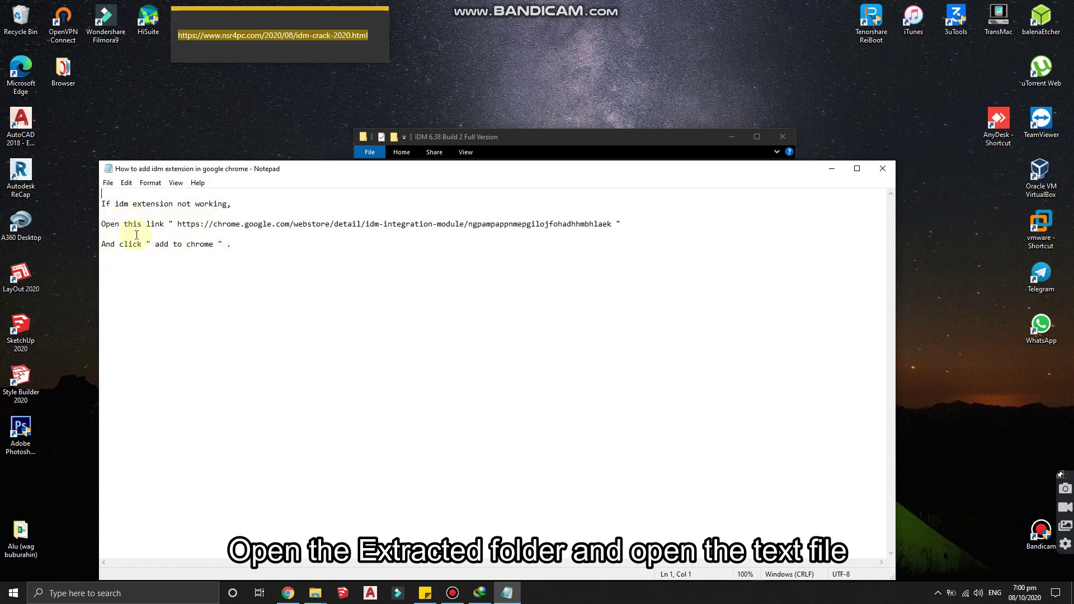
- Copy the Chrome Web Store link for the IDM Integration Module from the text file
{"action": "mouse_move", "coordinate": [177, 226]}
{"action": "left_mouse_down"}
{"action": "mouse_move", "coordinate": [607, 225]}
{"action": "mouse_move", "coordinate": [177, 226]}
{"action": "left_mouse_up"}
{"action": "left_click", "coordinate": [609, 226]}
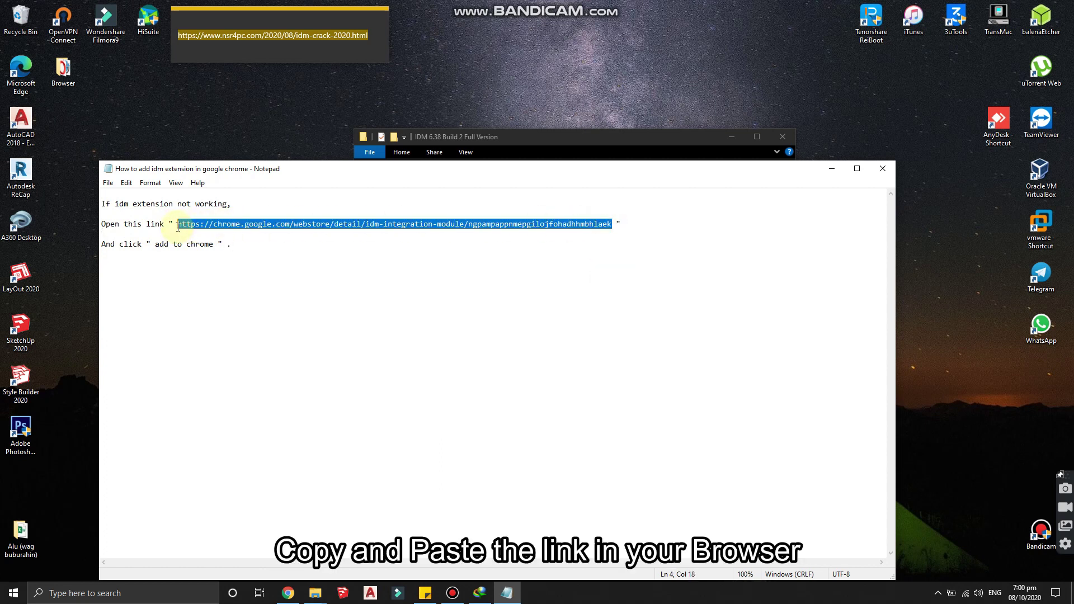
{"action": "right_click", "coordinate": [230, 221]}
{"action": "left_click", "coordinate": [258, 255]}
- Switch to Google Chrome and load the copied IDM Integration Module link in a new tab
{"action": "left_click", "coordinate": [288, 593]}
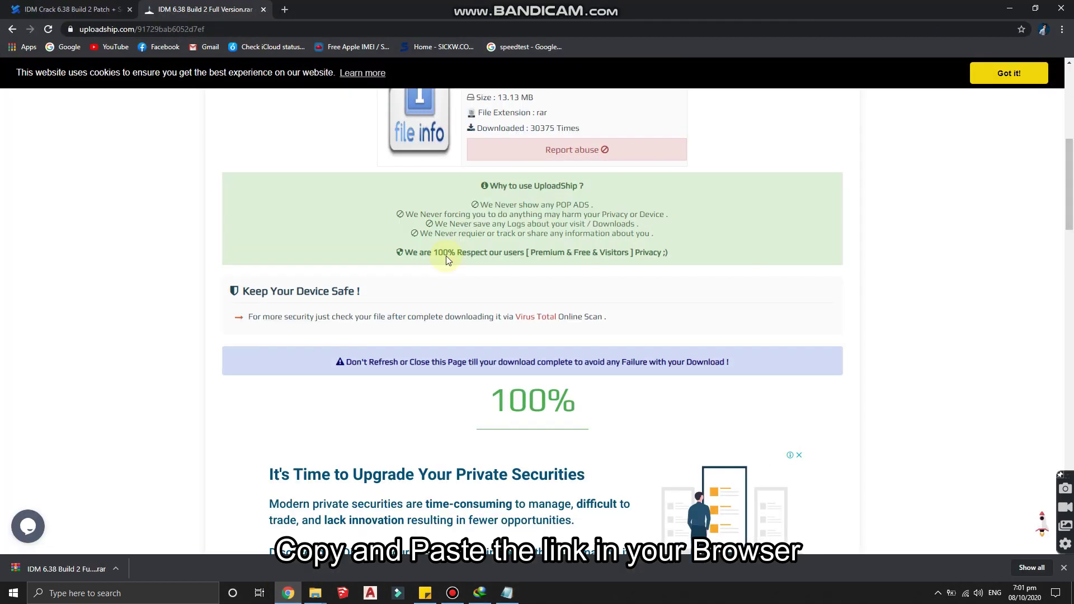
{"action": "left_click", "coordinate": [285, 9]}
{"action": "right_click", "coordinate": [291, 30]}
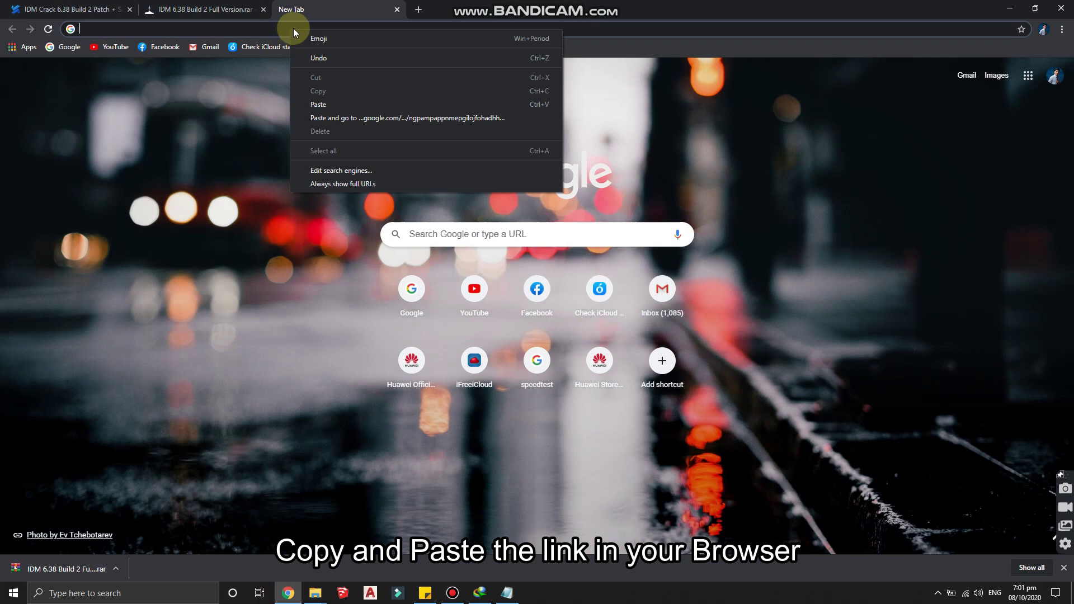
{"action": "left_click", "coordinate": [344, 116]}
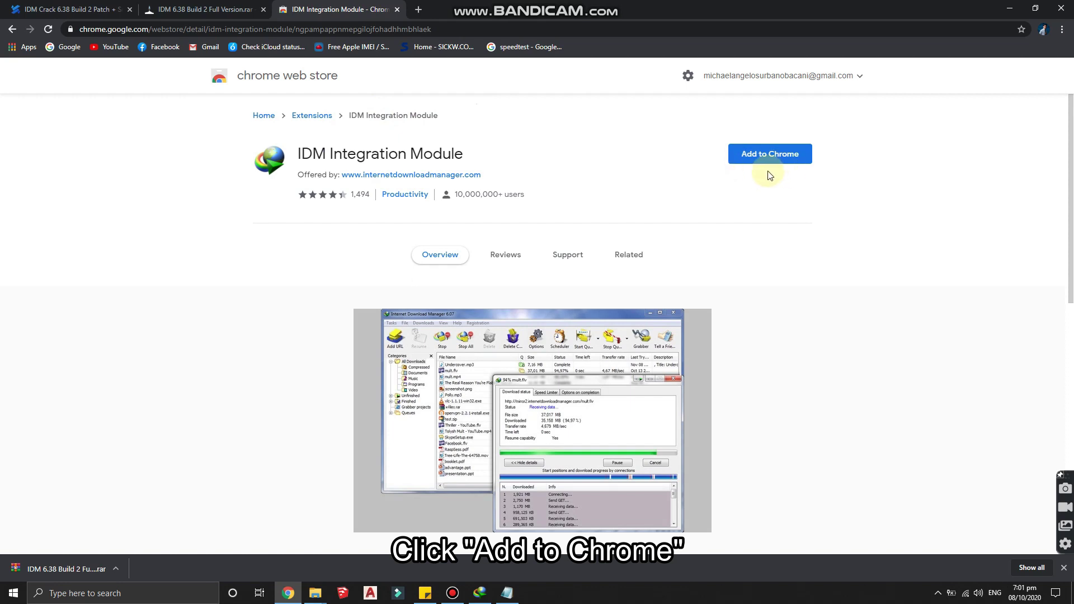
- Add the IDM Integration Module extension to Chrome and close its welcome page
{"action": "left_click", "coordinate": [789, 160]}
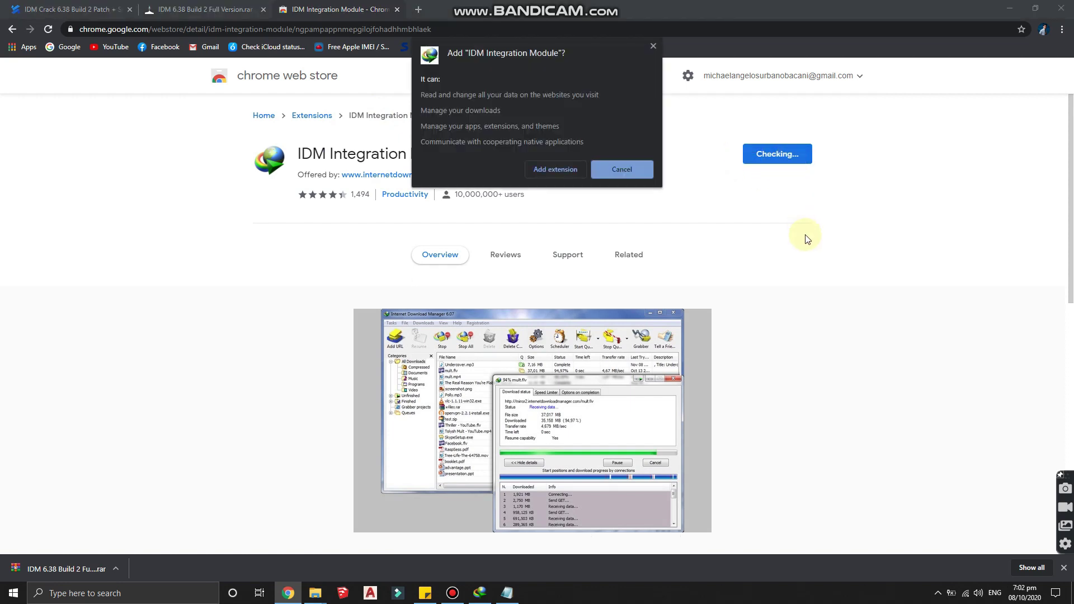
{"action": "left_click", "coordinate": [556, 170]}
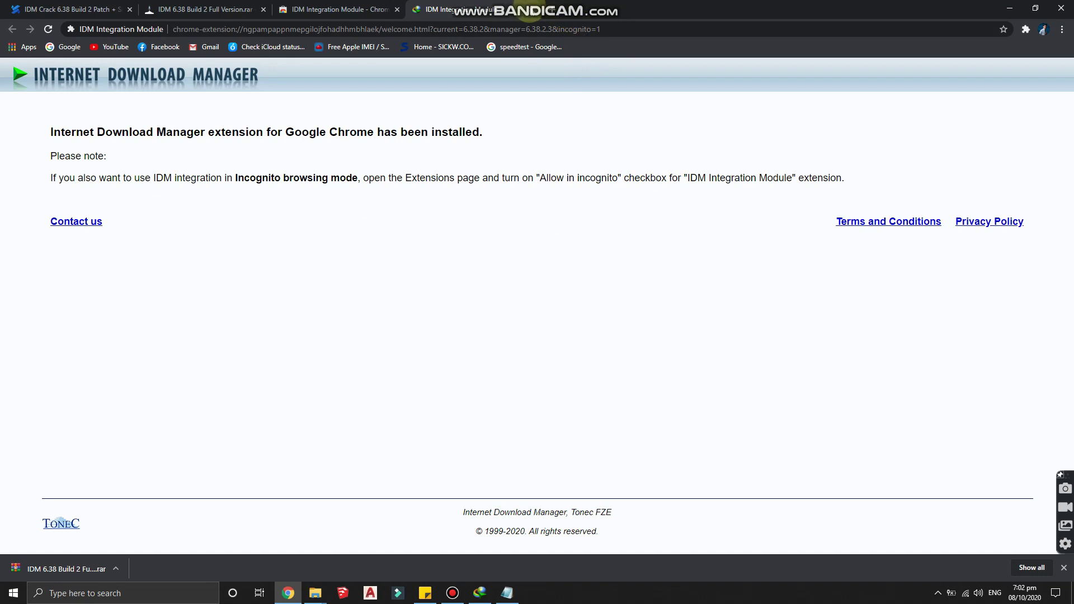
{"action": "left_click", "coordinate": [531, 10]}
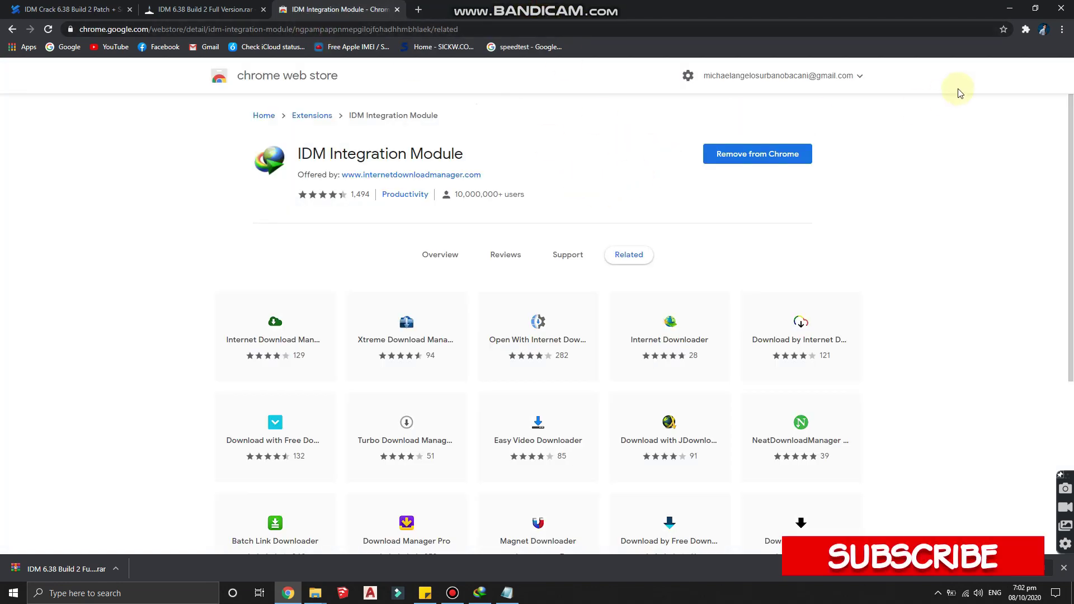
- Open Chrome's Extensions page to check for the IDM Integration Module
{"action": "left_click", "coordinate": [1062, 30]}
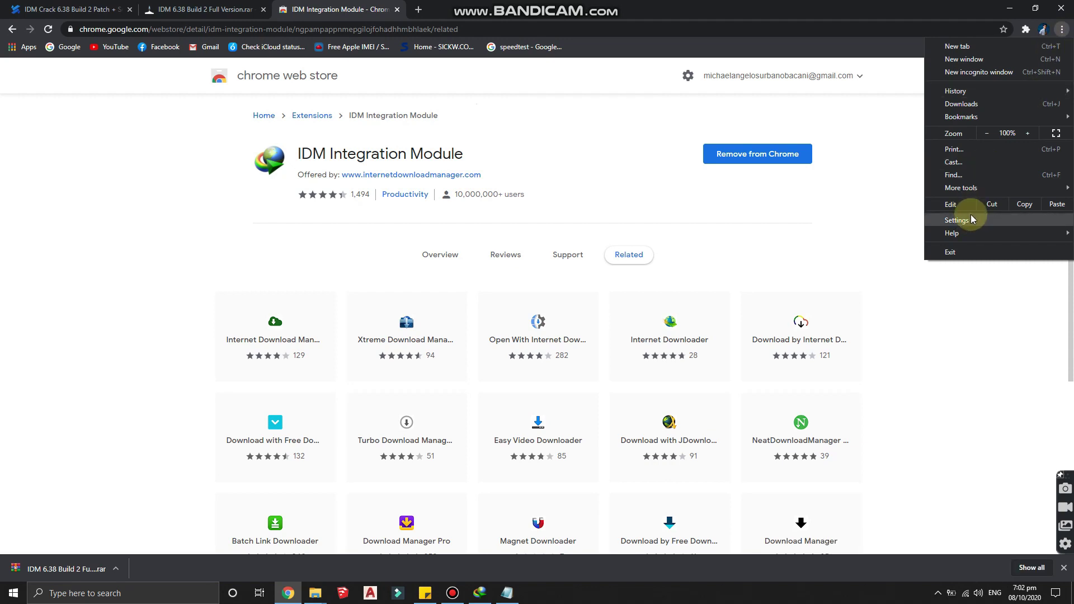
{"action": "mouse_move", "coordinate": [981, 187]}
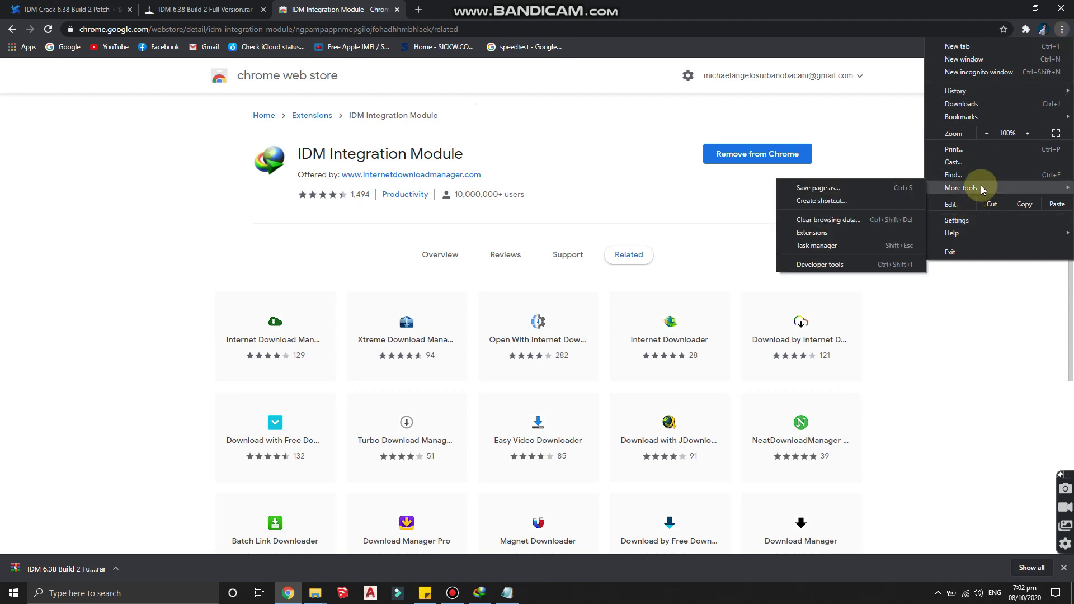
{"action": "left_click", "coordinate": [852, 232]}
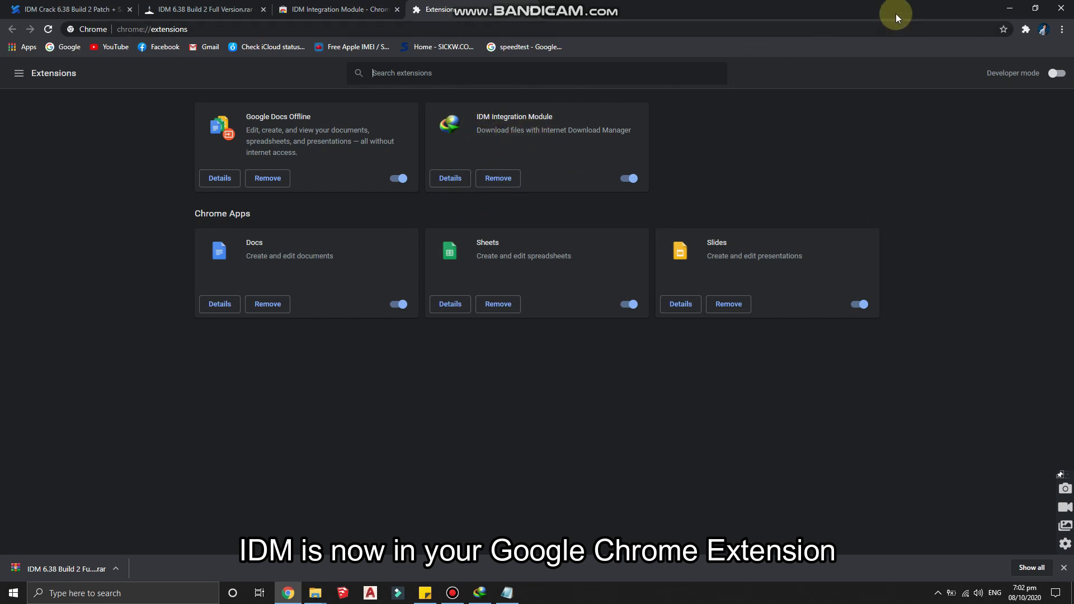
- Minimize the Chrome, Notepad and IDM folder windows and refresh the desktop
{"action": "left_click", "coordinate": [1010, 8]}
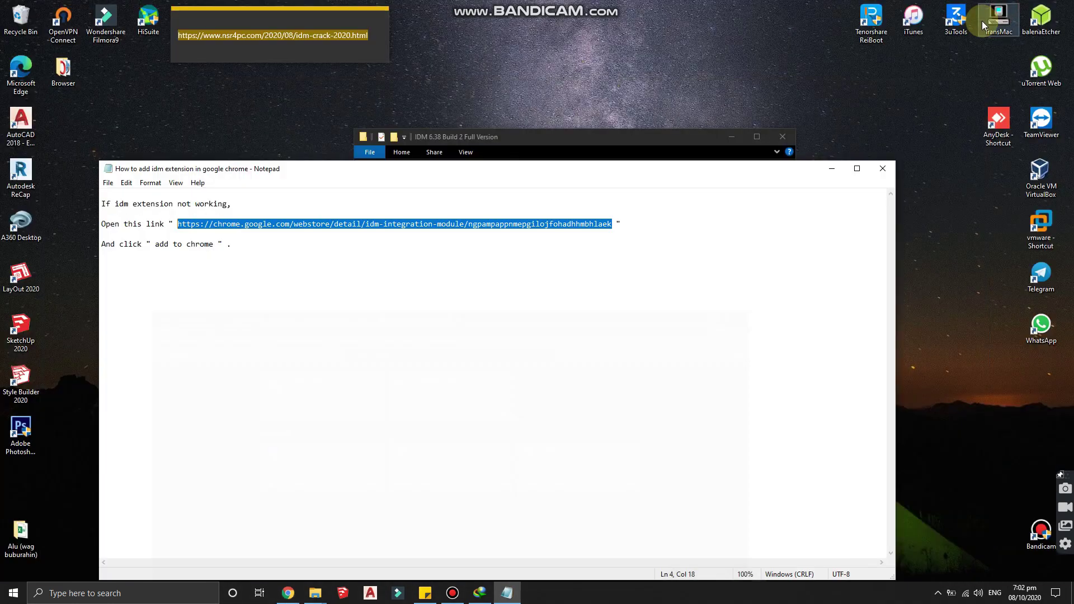
{"action": "left_click", "coordinate": [838, 170]}
{"action": "left_click", "coordinate": [732, 137]}
{"action": "right_click", "coordinate": [750, 178]}
{"action": "left_click", "coordinate": [784, 211]}
{"action": "left_click", "coordinate": [712, 253]}
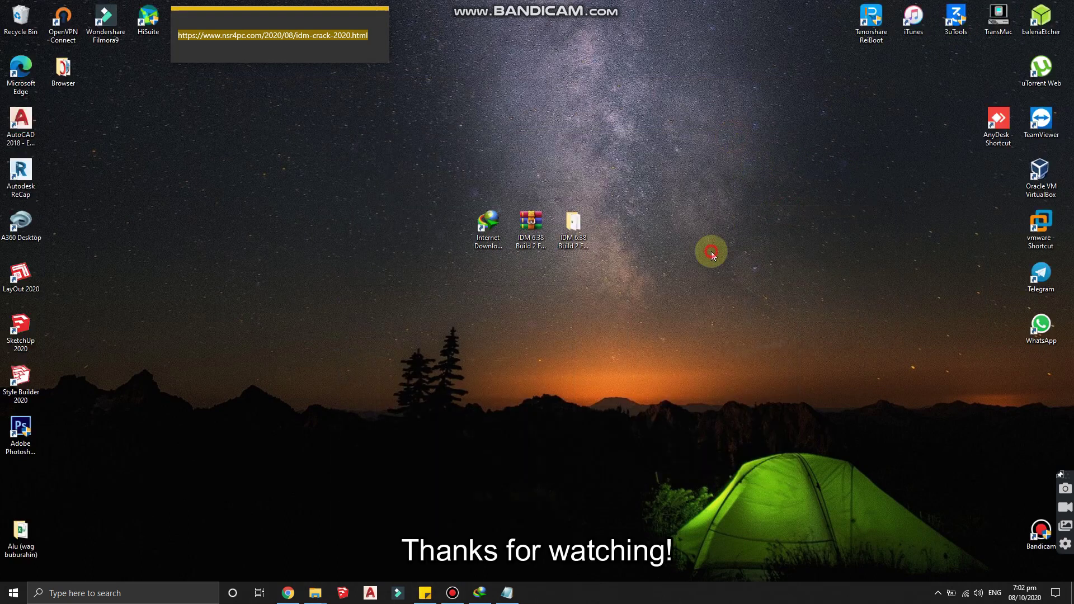